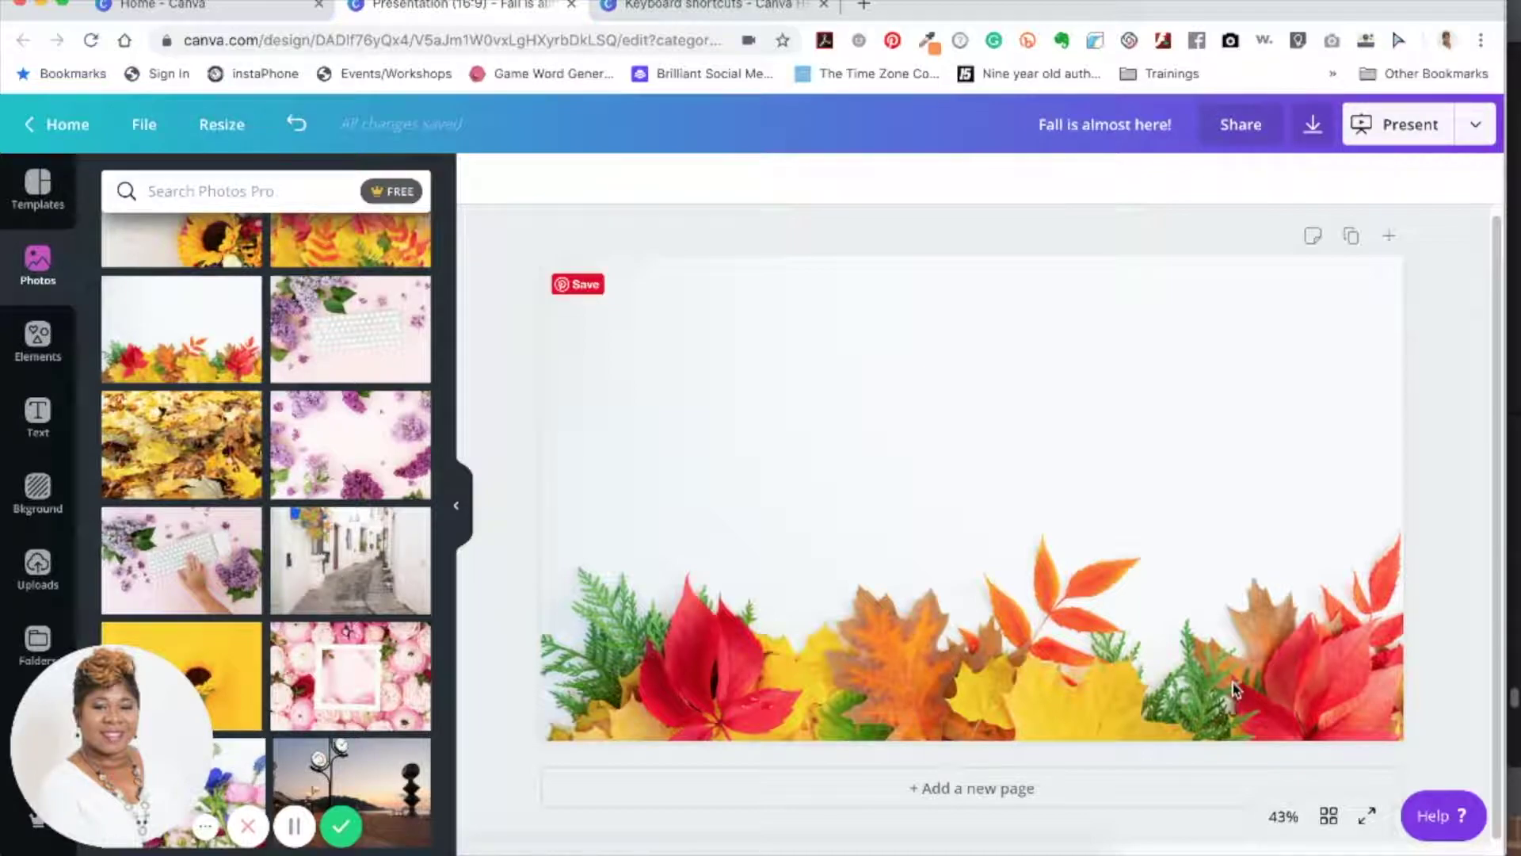
Step: Look over the keyboard shortcuts help page, opening and dismissing its menu without choosing anything
{"action": "left_click", "coordinate": [715, 9]}
{"action": "right_click", "coordinate": [716, 9]}
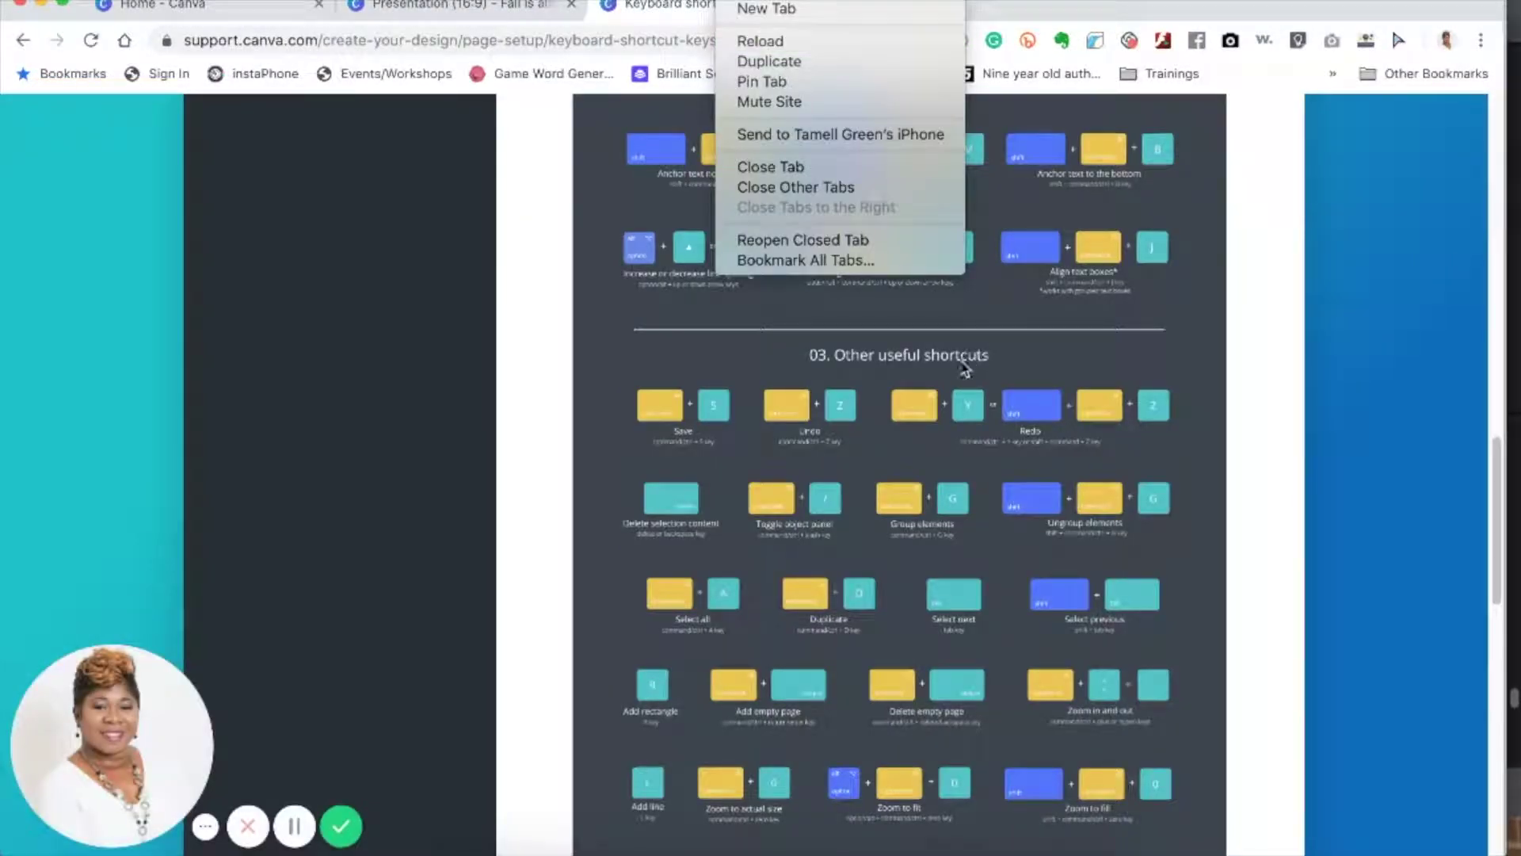
{"action": "left_click", "coordinate": [1288, 294]}
{"action": "scroll", "coordinate": [1267, 325], "scroll_direction": "up", "scroll_amount": 10}
{"action": "scroll", "coordinate": [1243, 346], "scroll_direction": "up", "scroll_amount": 5}
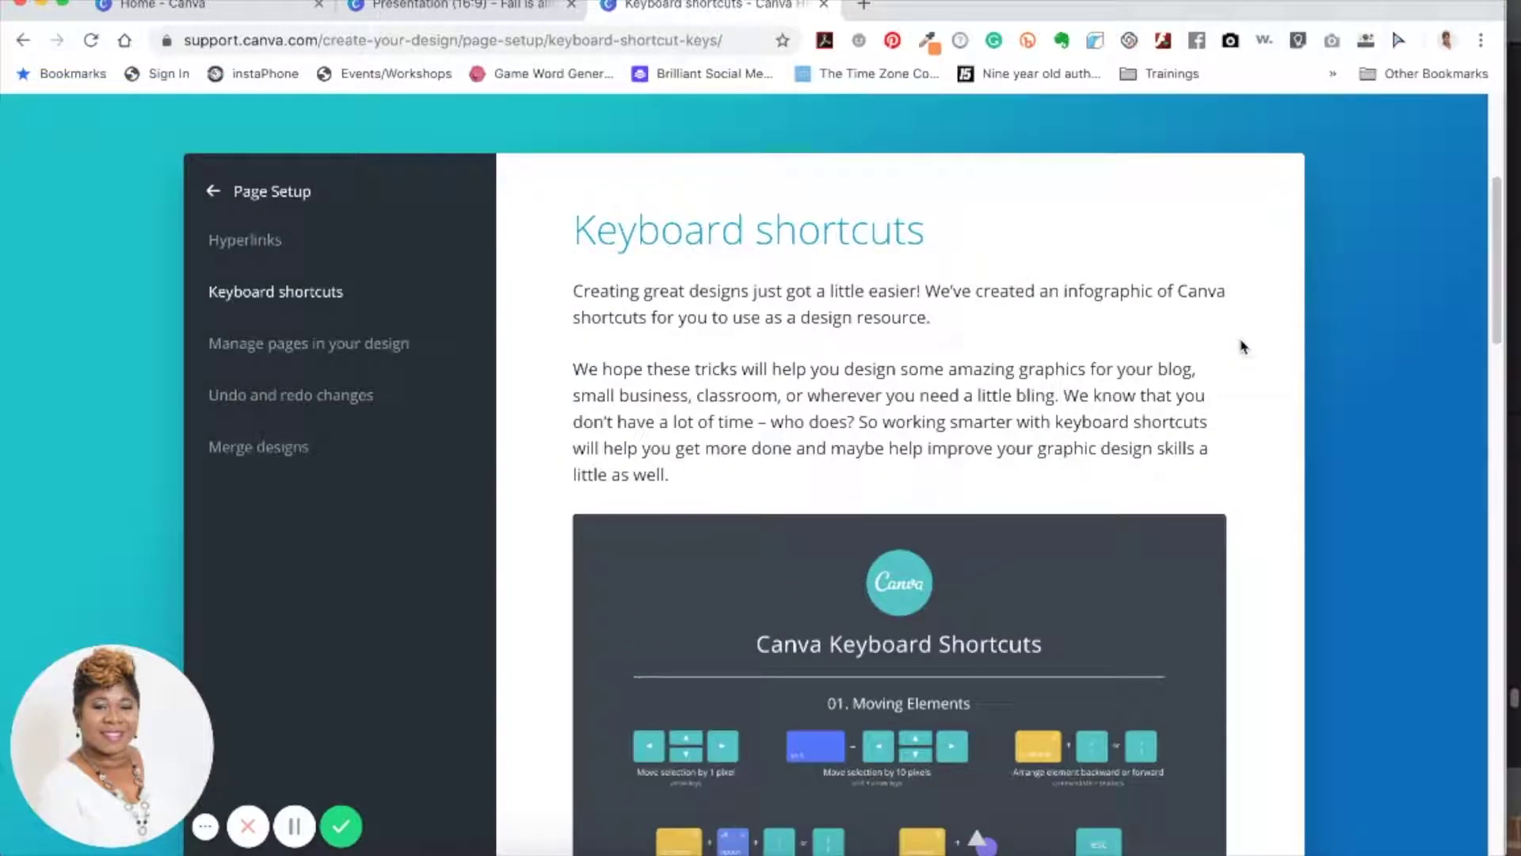
{"action": "scroll", "coordinate": [1160, 400], "scroll_direction": "down", "scroll_amount": 5}
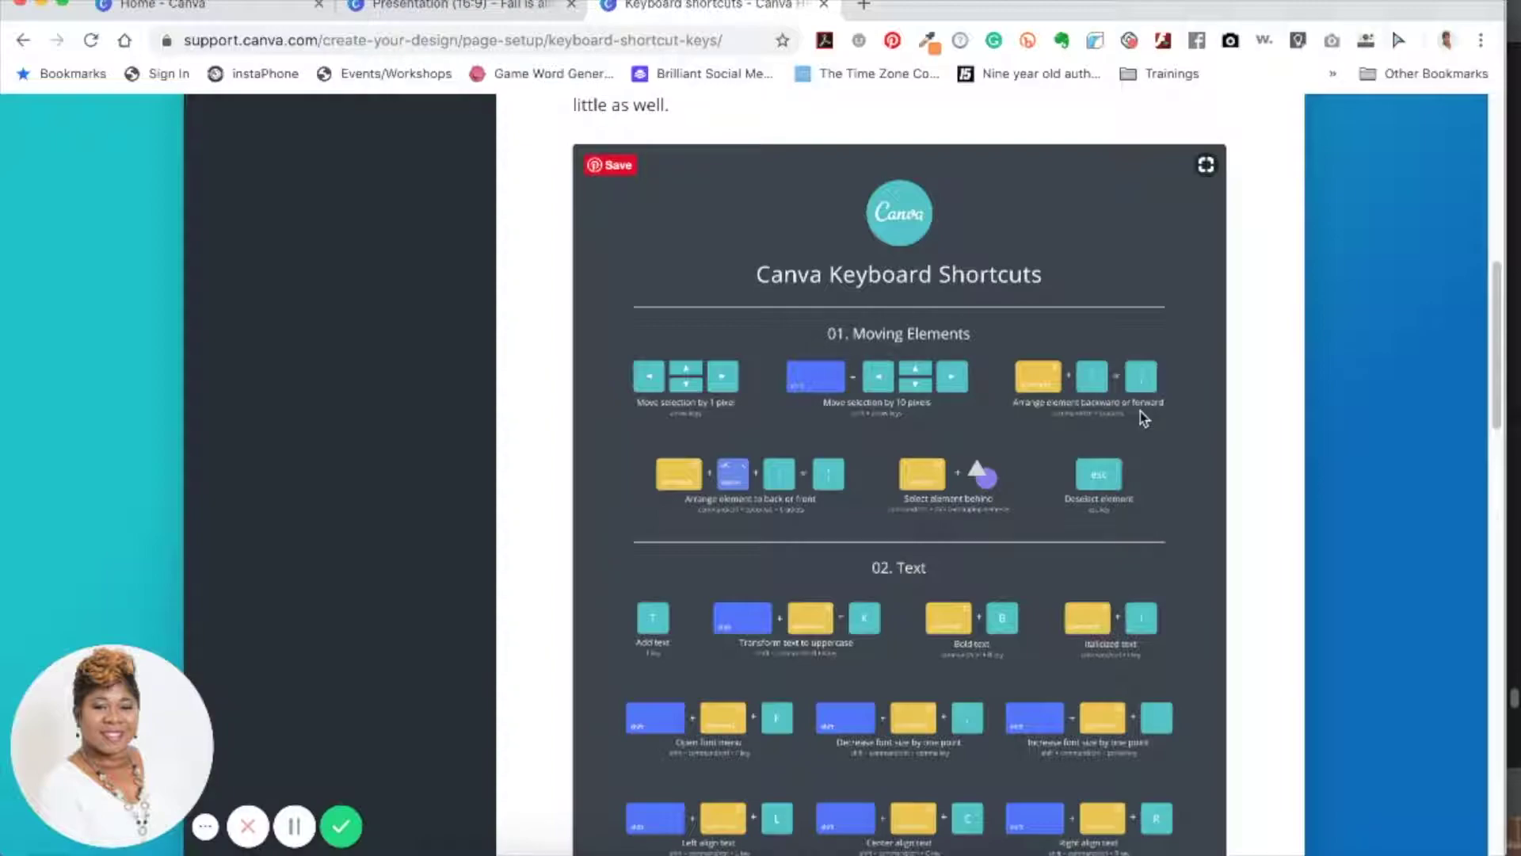
{"action": "scroll", "coordinate": [1141, 412], "scroll_direction": "up", "scroll_amount": 3}
Step: Back in the fall design, select the leaves background photo and add a text box with T
{"action": "left_click", "coordinate": [427, 7]}
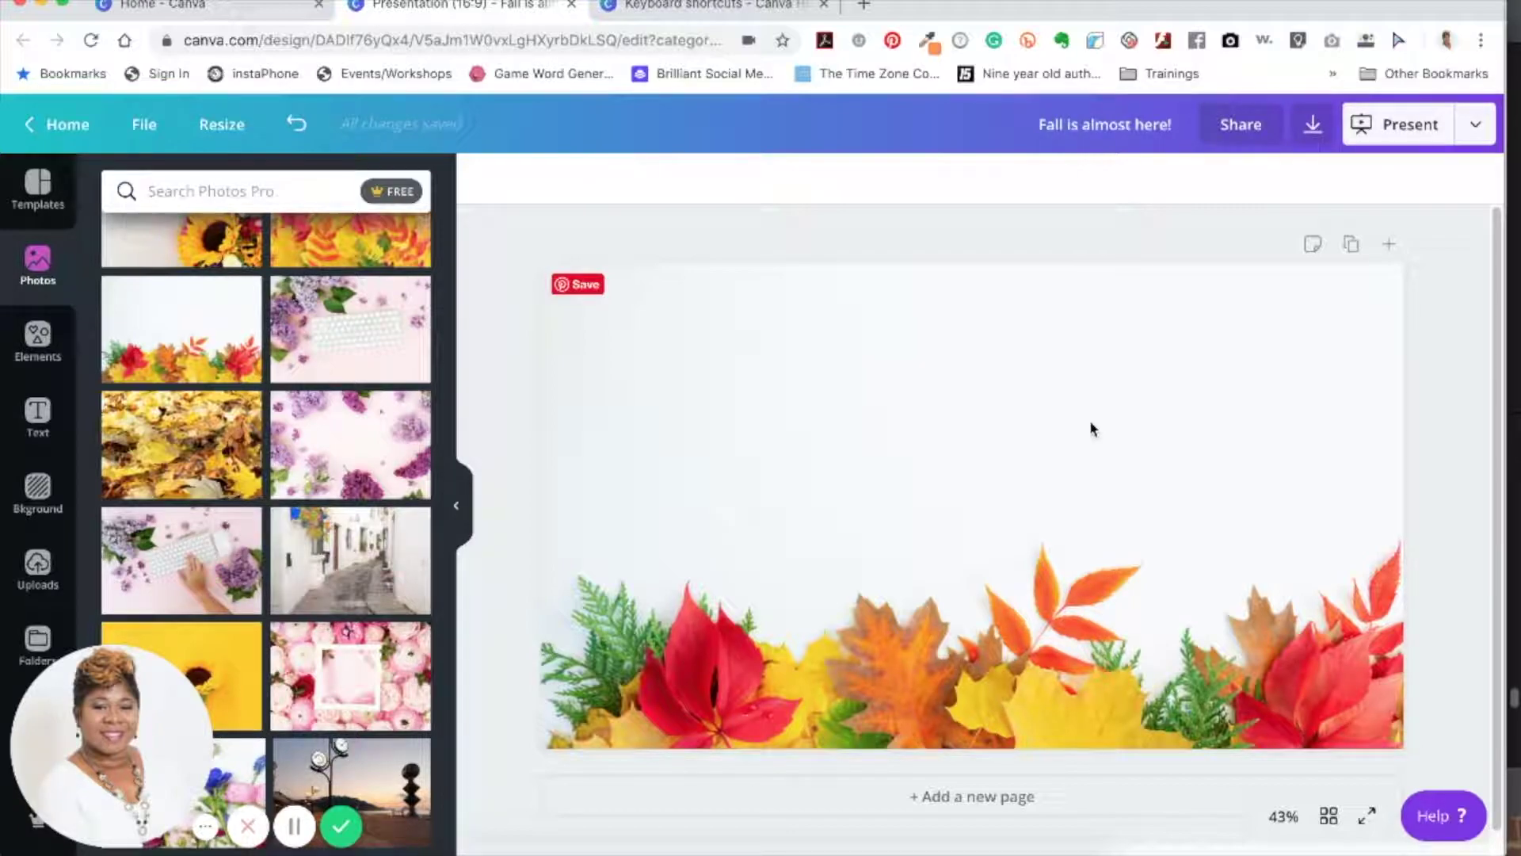
{"action": "left_click", "coordinate": [959, 421]}
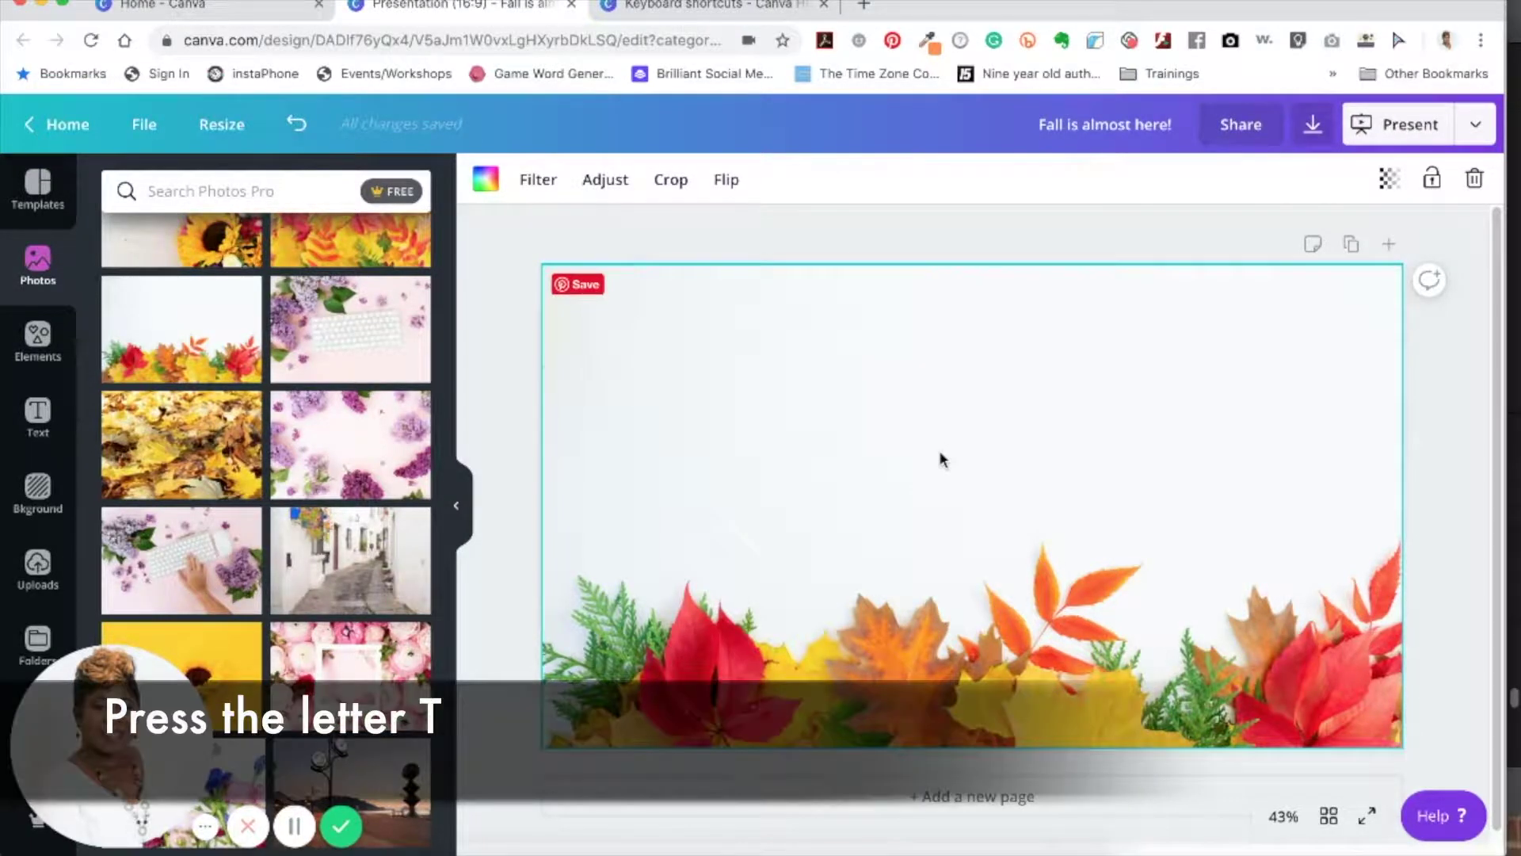
{"action": "key", "text": "t"}
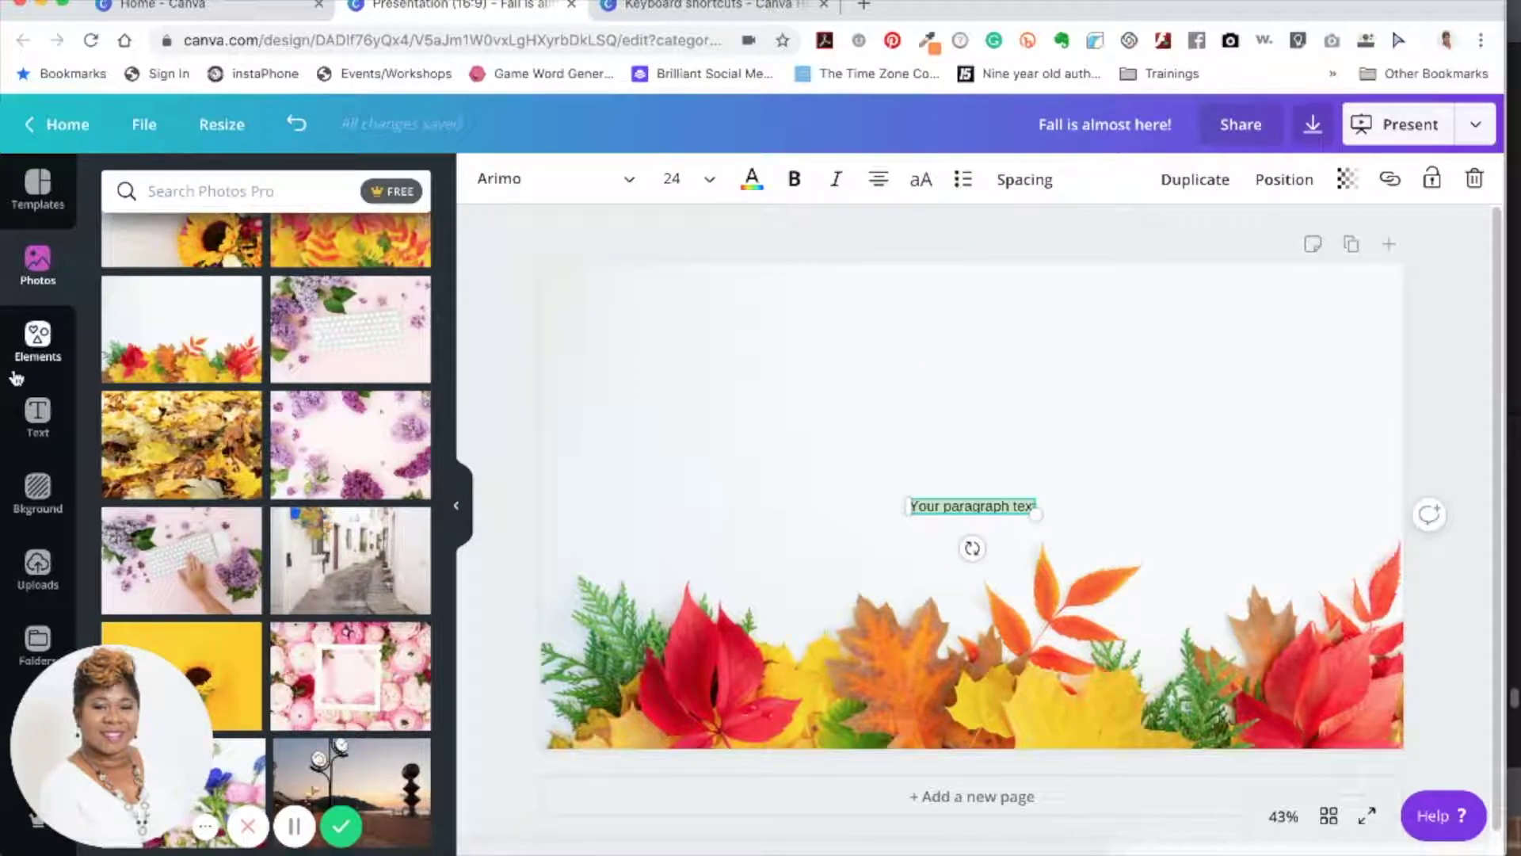
Step: Browse the Text, Photos and Background panels, then start editing the placeholder paragraph text
{"action": "left_click", "coordinate": [38, 413]}
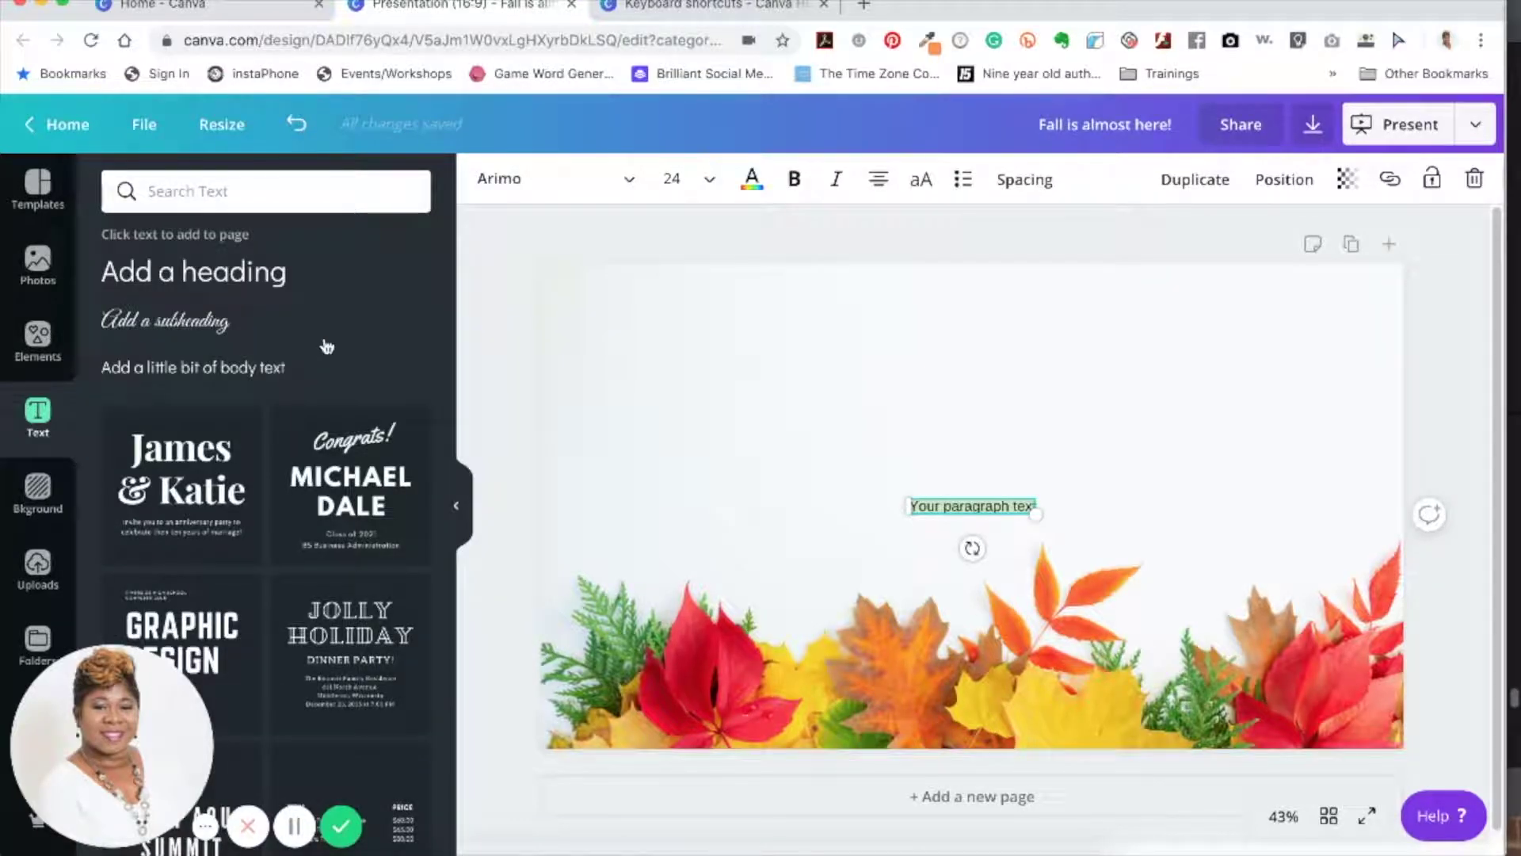
{"action": "left_click", "coordinate": [40, 263]}
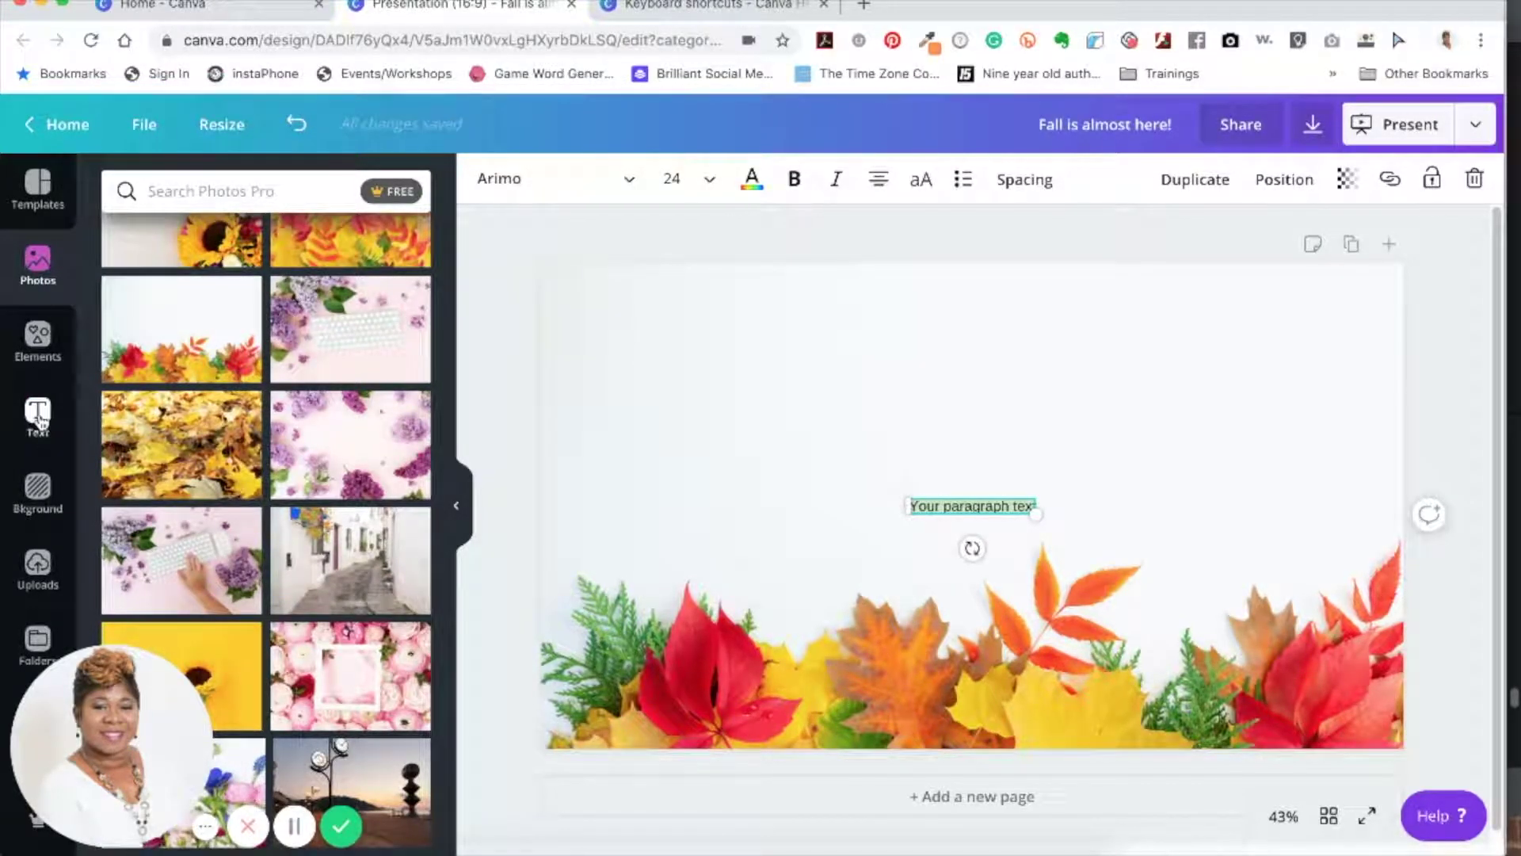
{"action": "left_click", "coordinate": [37, 491]}
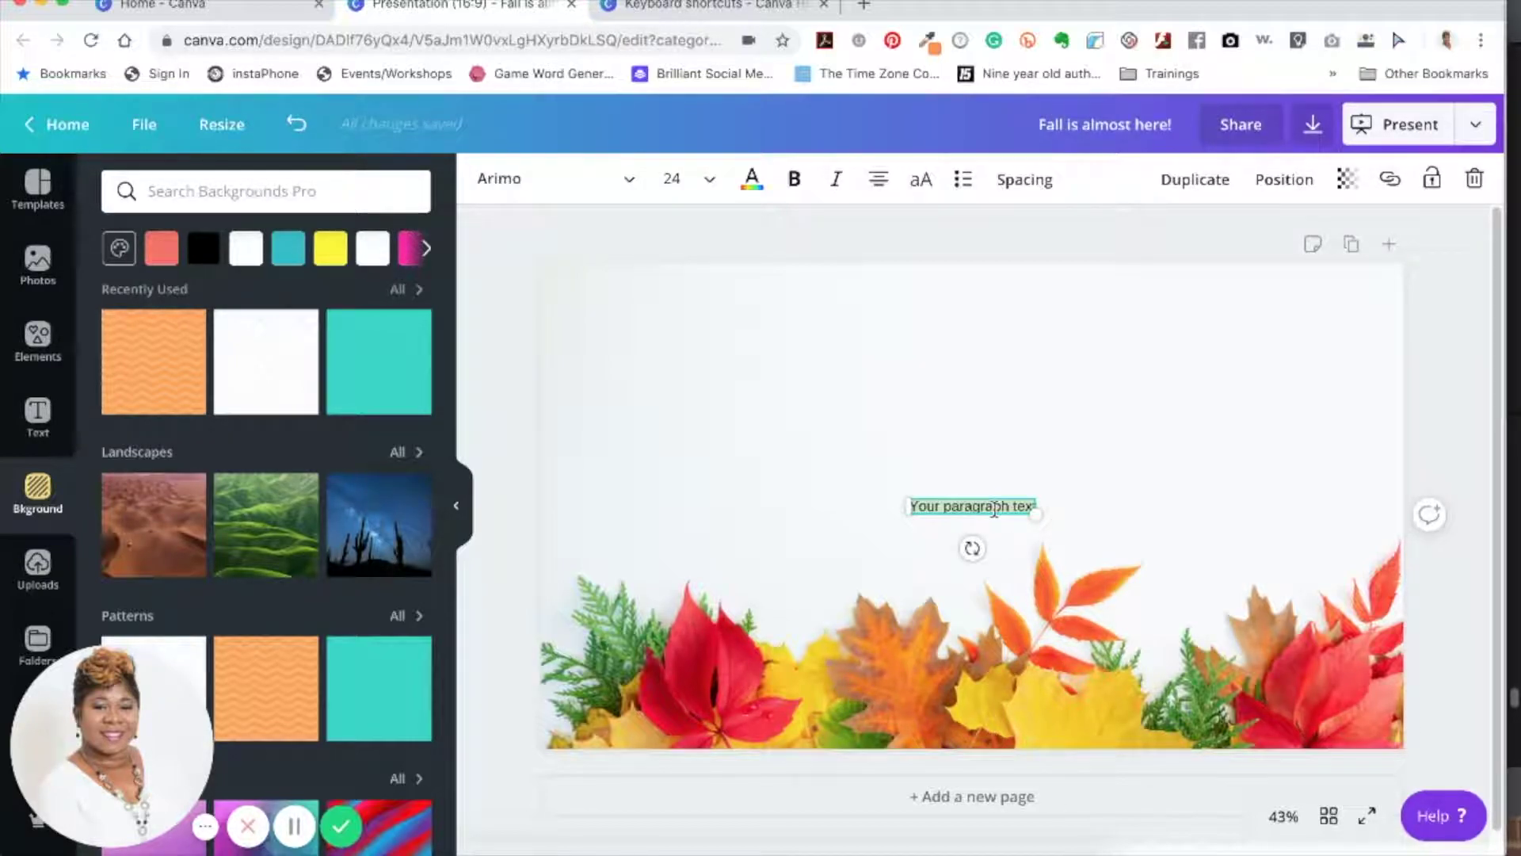
{"action": "left_click", "coordinate": [994, 510]}
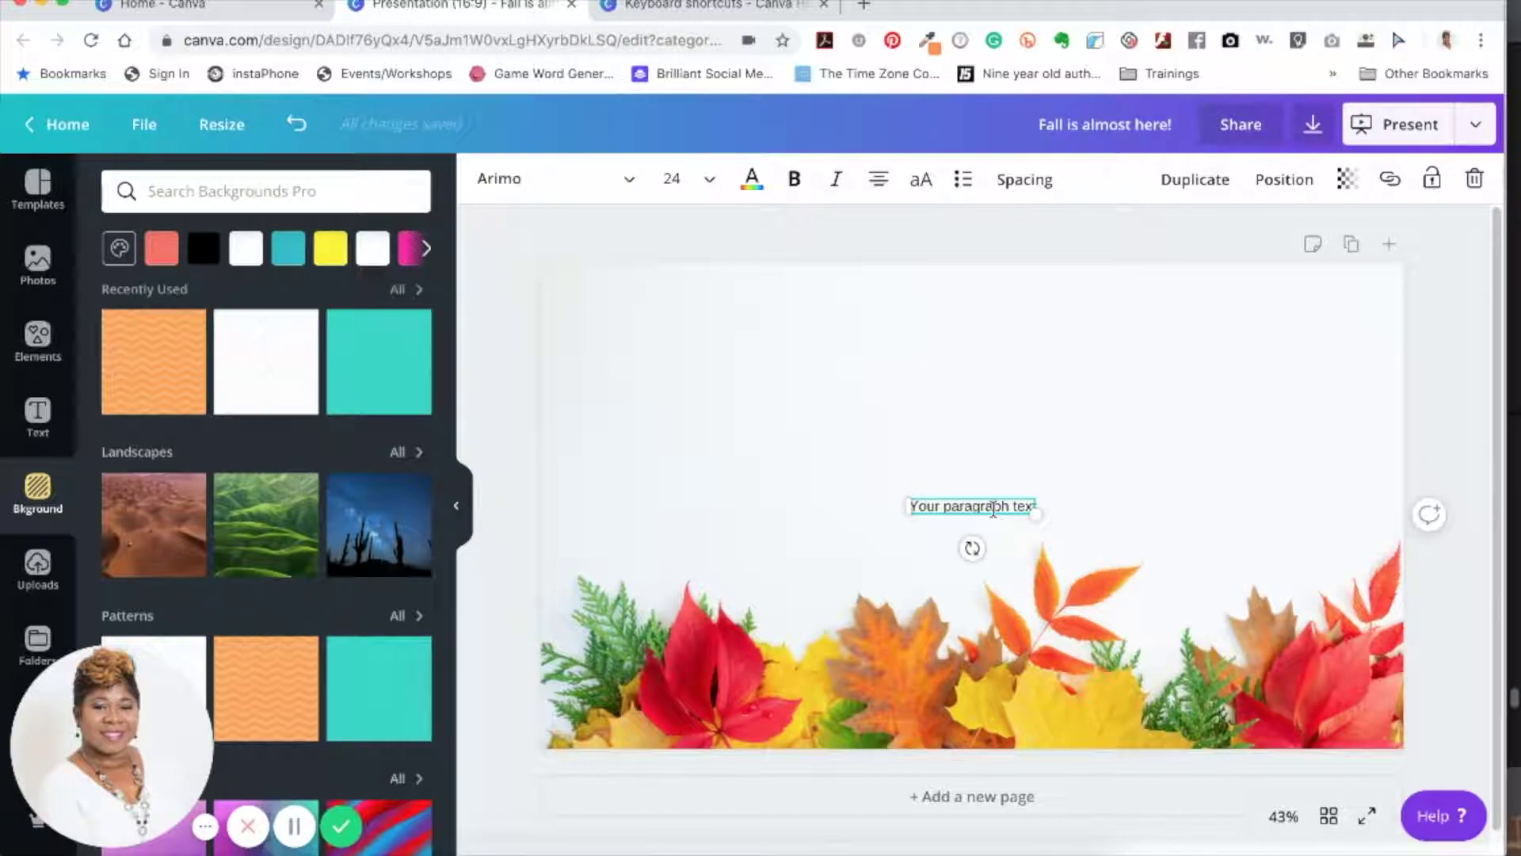
Step: Replace the placeholder with 'Fall is almost here!' at size 80 and move it higher
{"action": "key", "text": "ctrl+a"}
{"action": "type", "text": "Fall"}
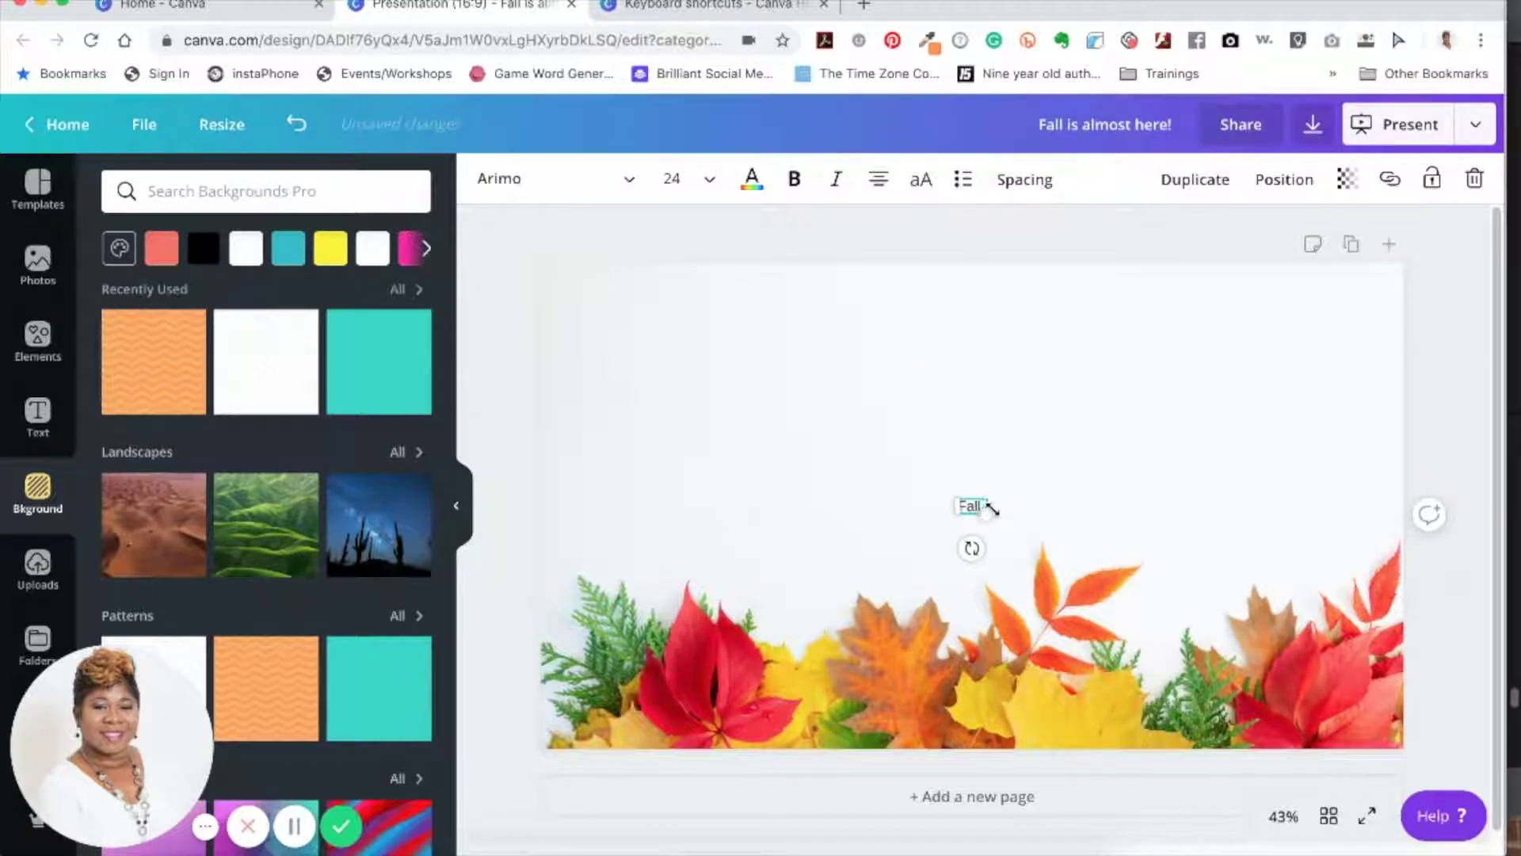
{"action": "type", "text": " is almost here"}
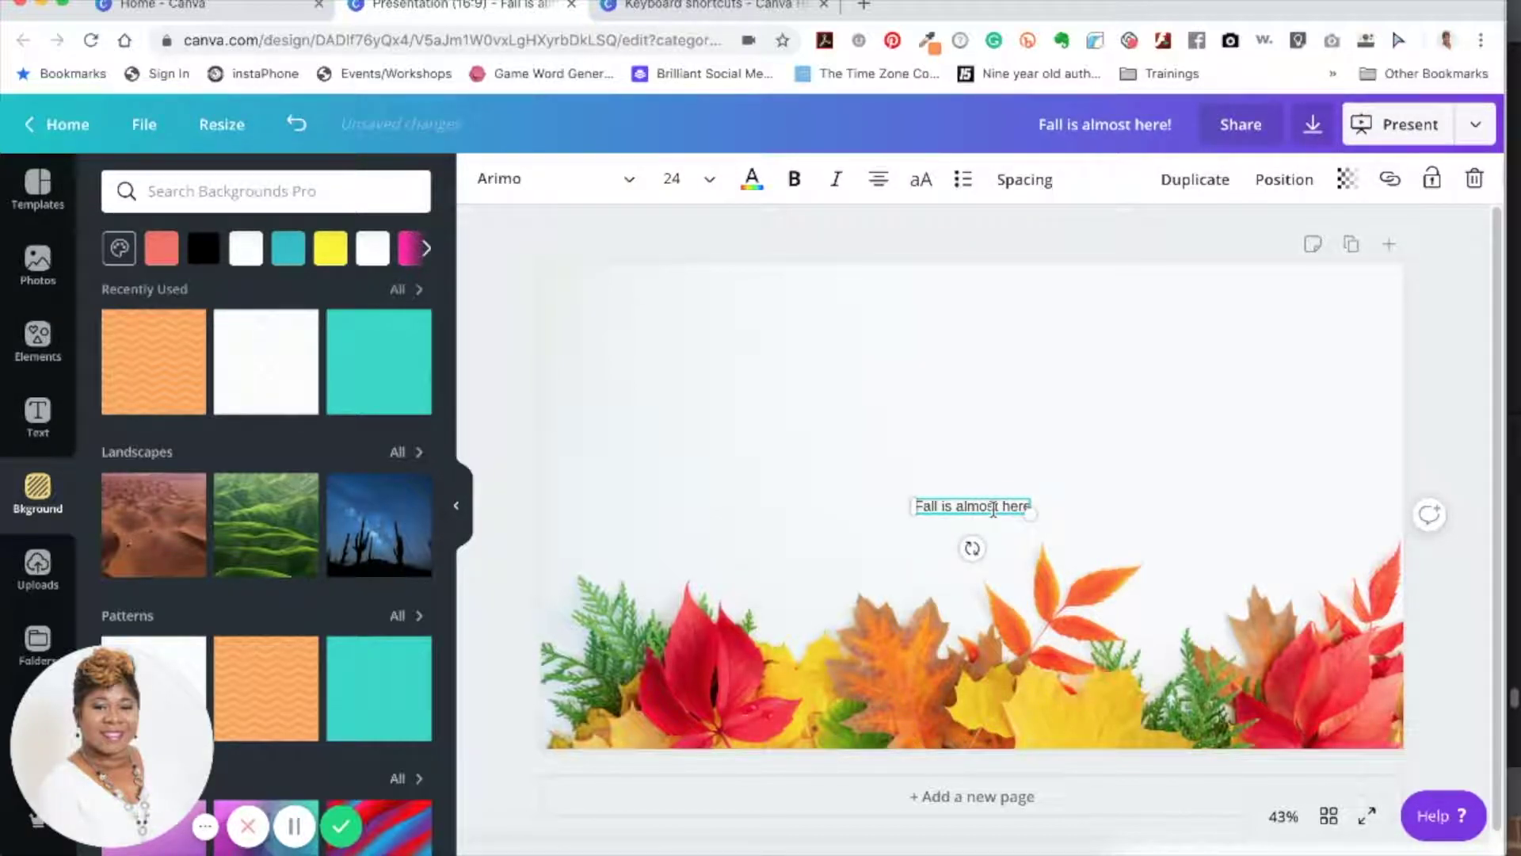
{"action": "type", "text": "!"}
{"action": "key", "text": "ctrl+a"}
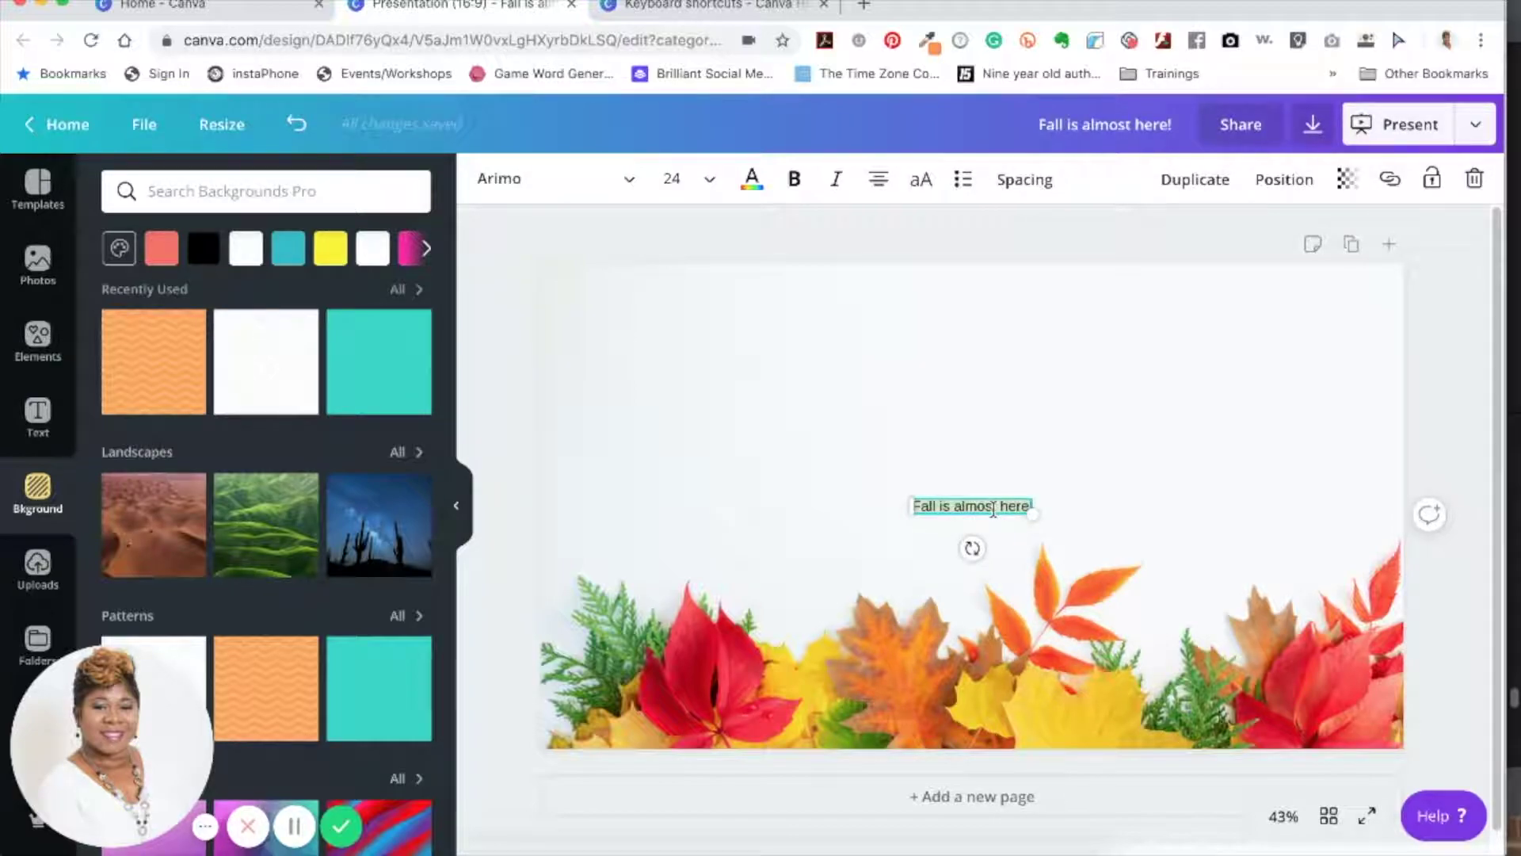
{"action": "left_click", "coordinate": [701, 181]}
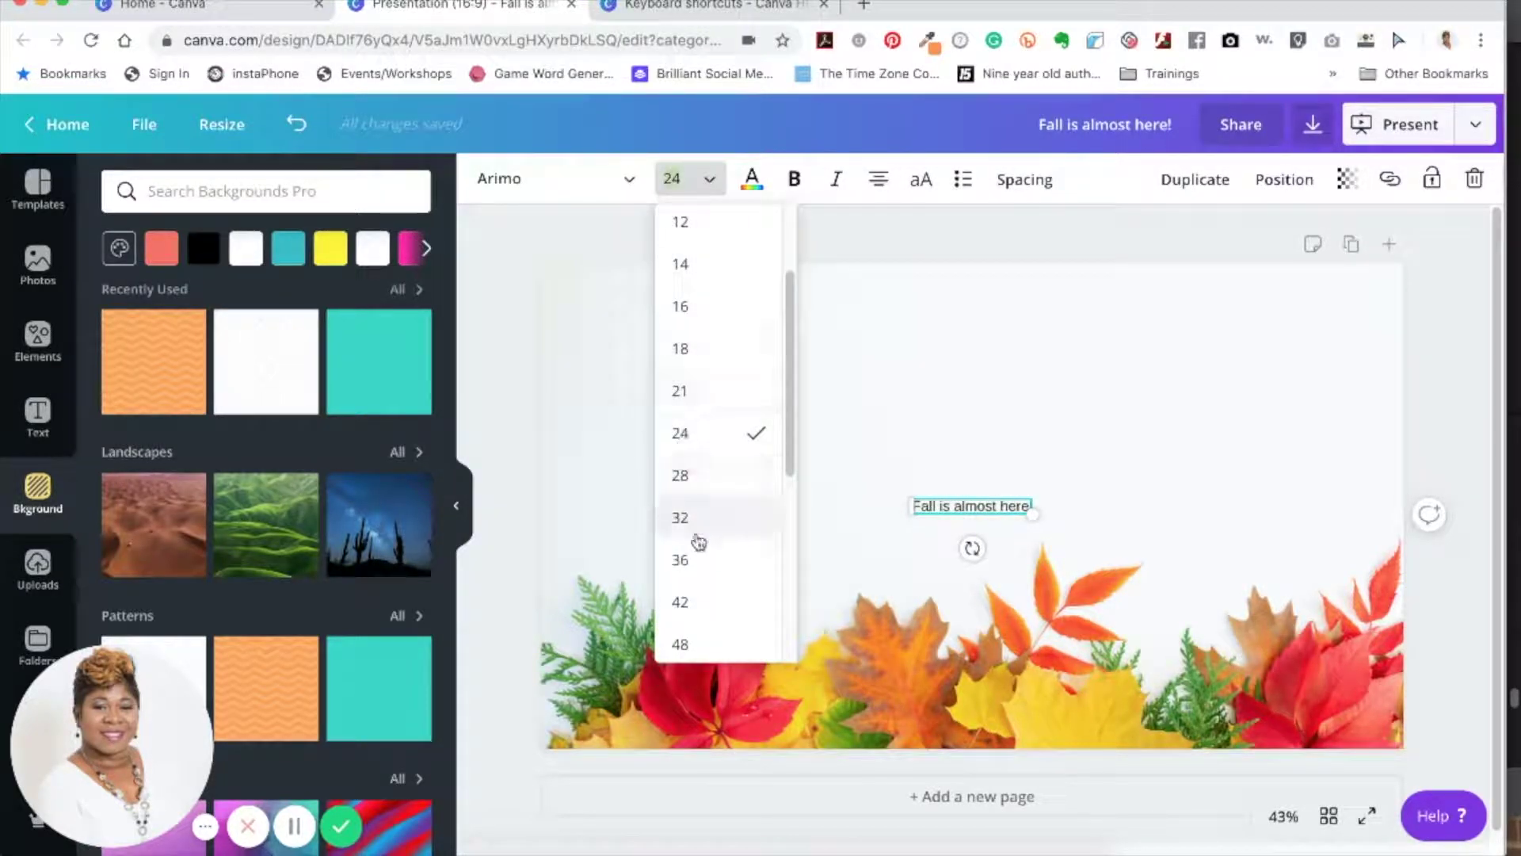
{"action": "left_click", "coordinate": [703, 561]}
{"action": "left_click", "coordinate": [709, 181]}
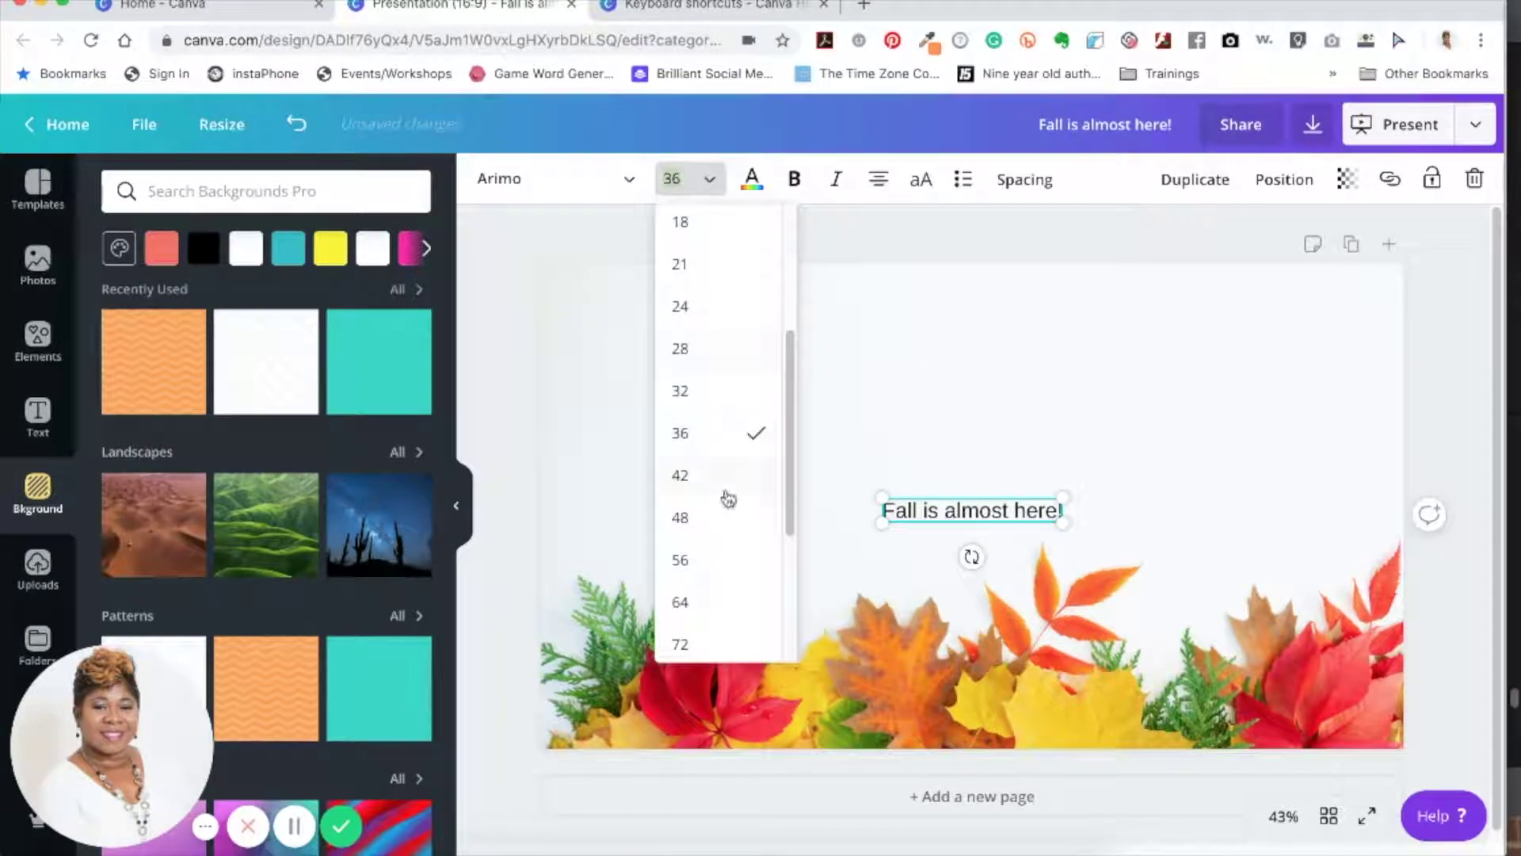
{"action": "scroll", "coordinate": [721, 507], "scroll_direction": "down", "scroll_amount": 2}
{"action": "left_click", "coordinate": [707, 526]}
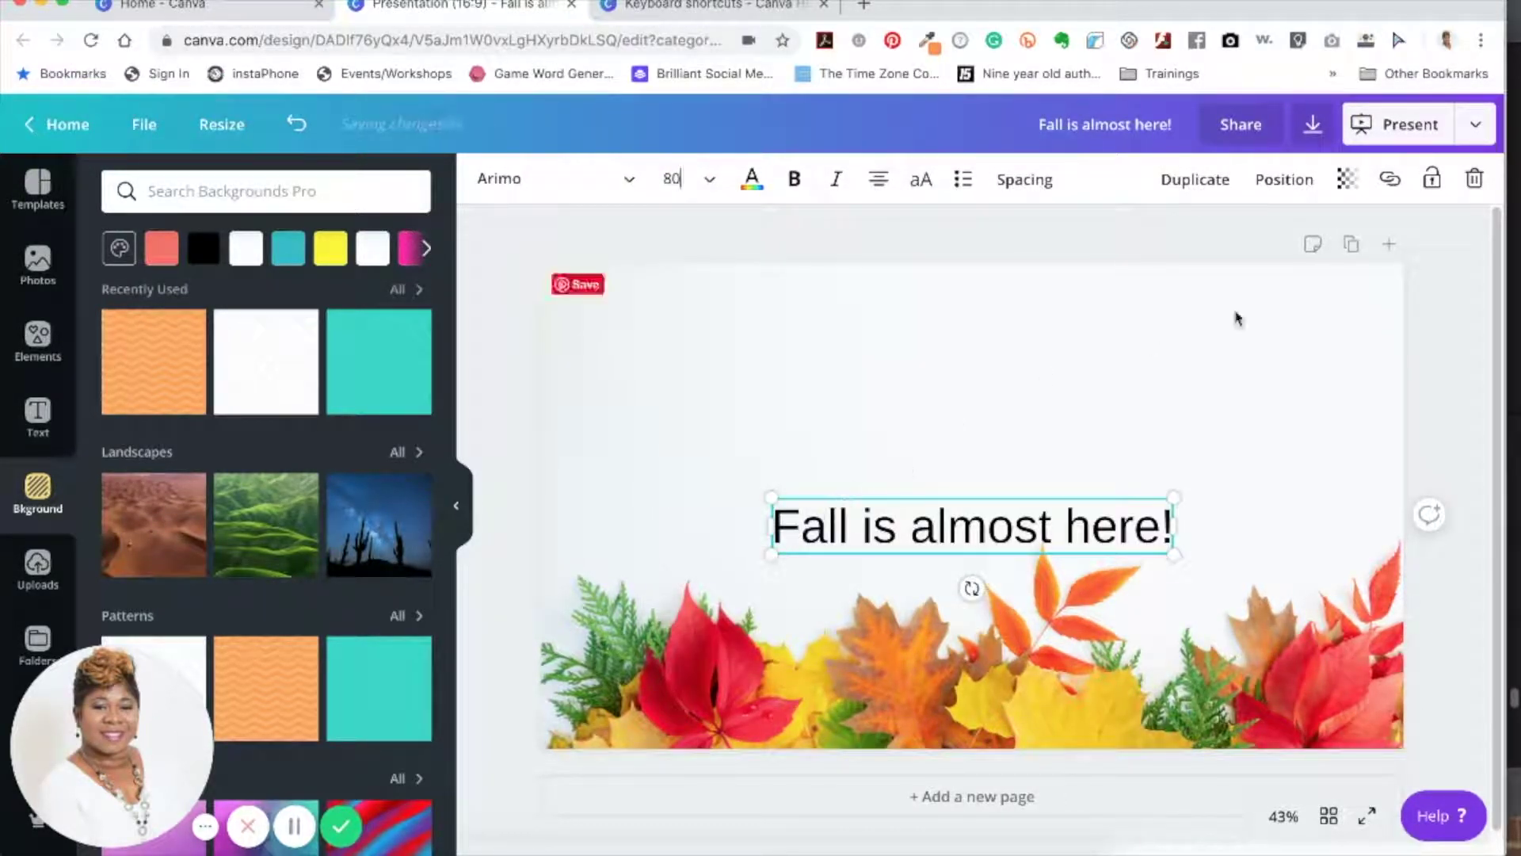
{"action": "left_click_drag", "start_coordinate": [971, 542], "coordinate": [1005, 446]}
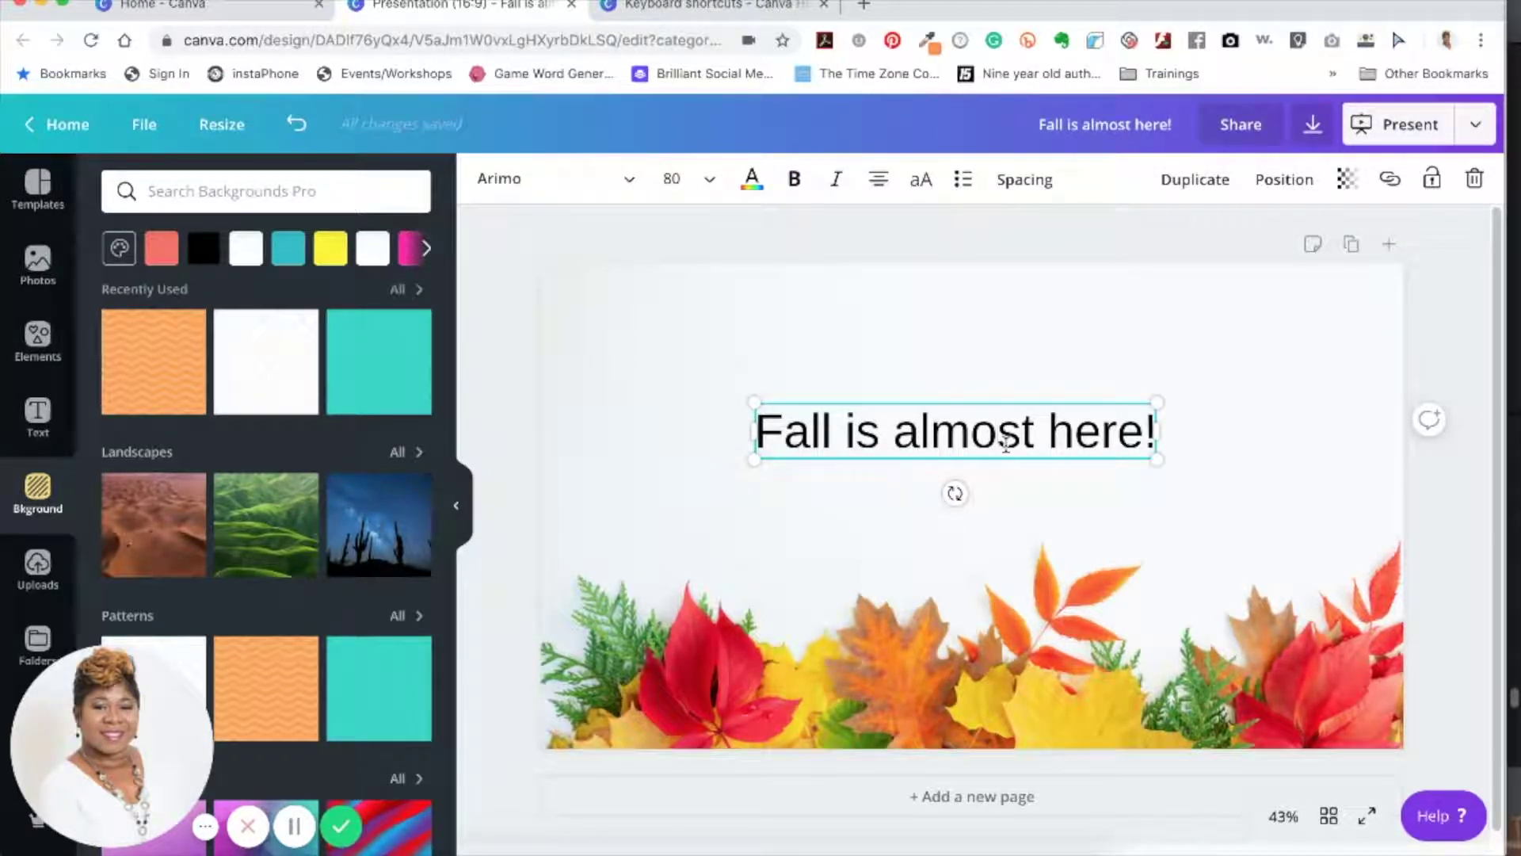
Step: Select all of the title text and apply bold and italic with Cmd+B and Cmd+I
{"action": "key", "text": "super+a"}
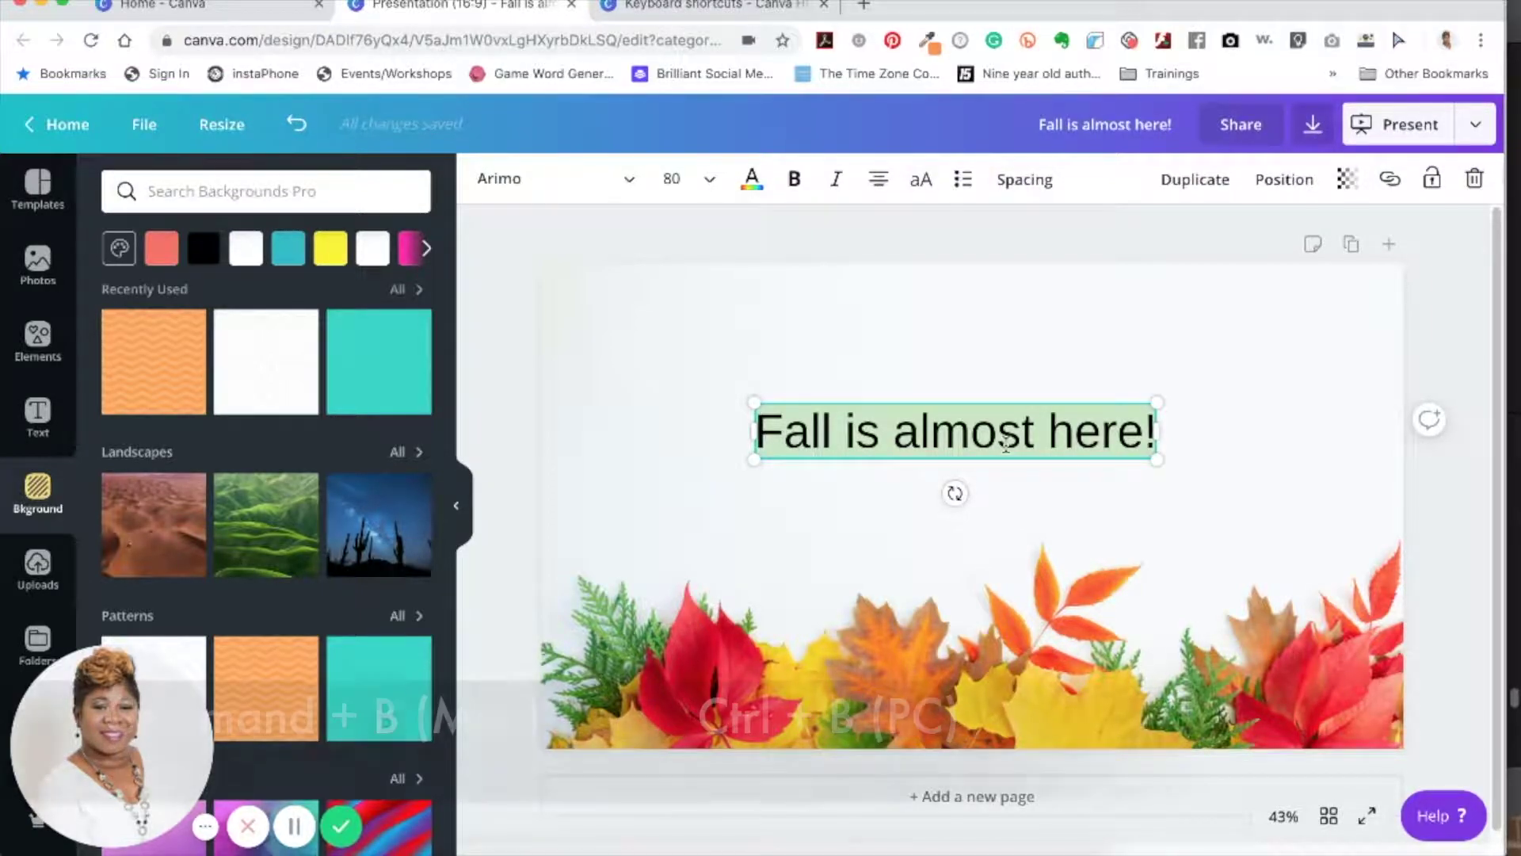
{"action": "key", "text": "super+b"}
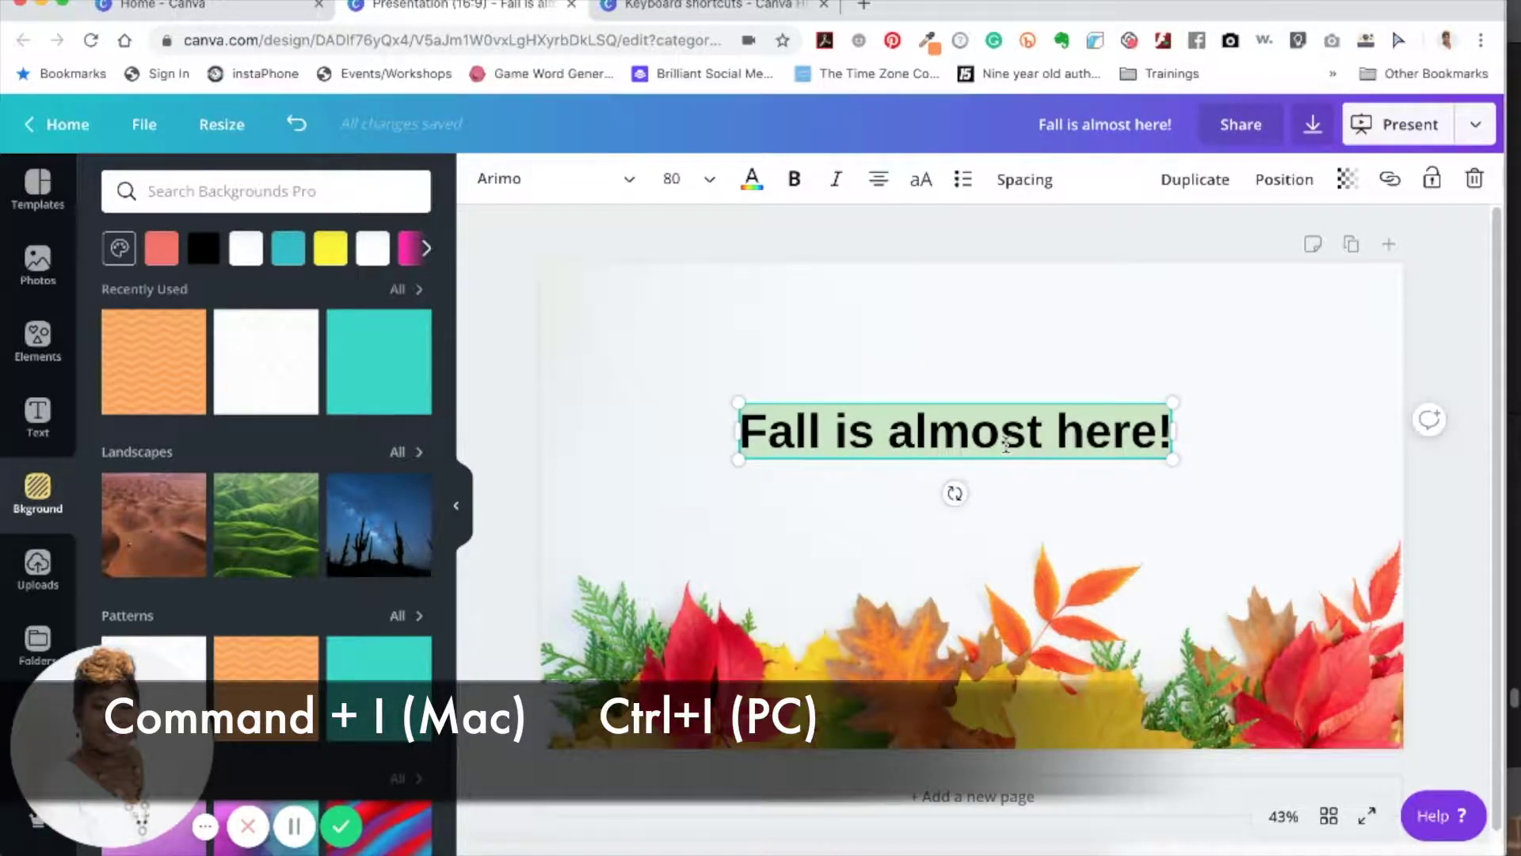
{"action": "key", "text": "super+i"}
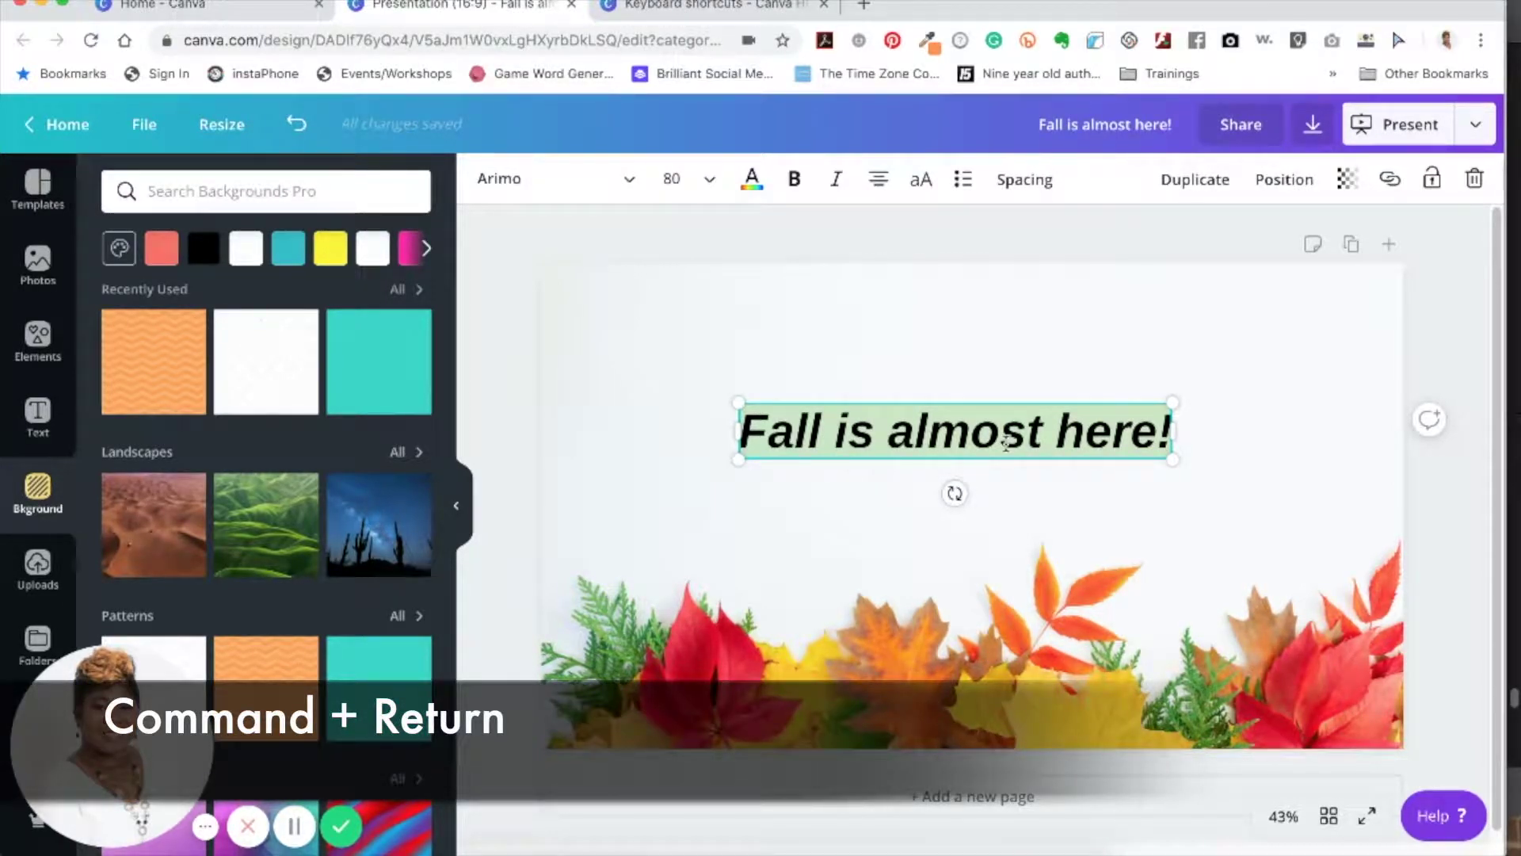
{"action": "left_click", "coordinate": [896, 487]}
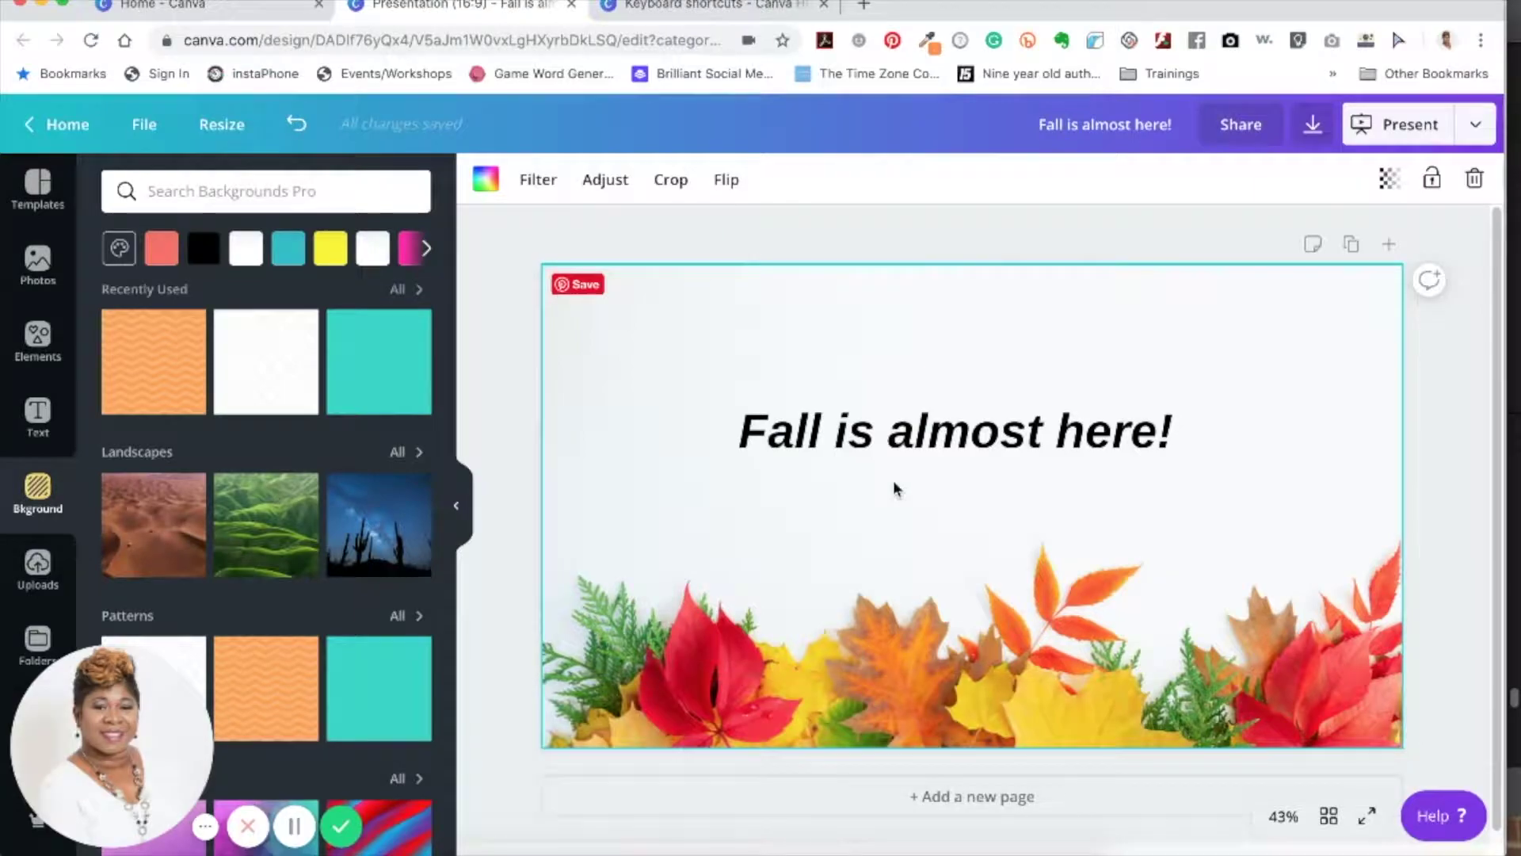
{"action": "key", "text": "super+Return"}
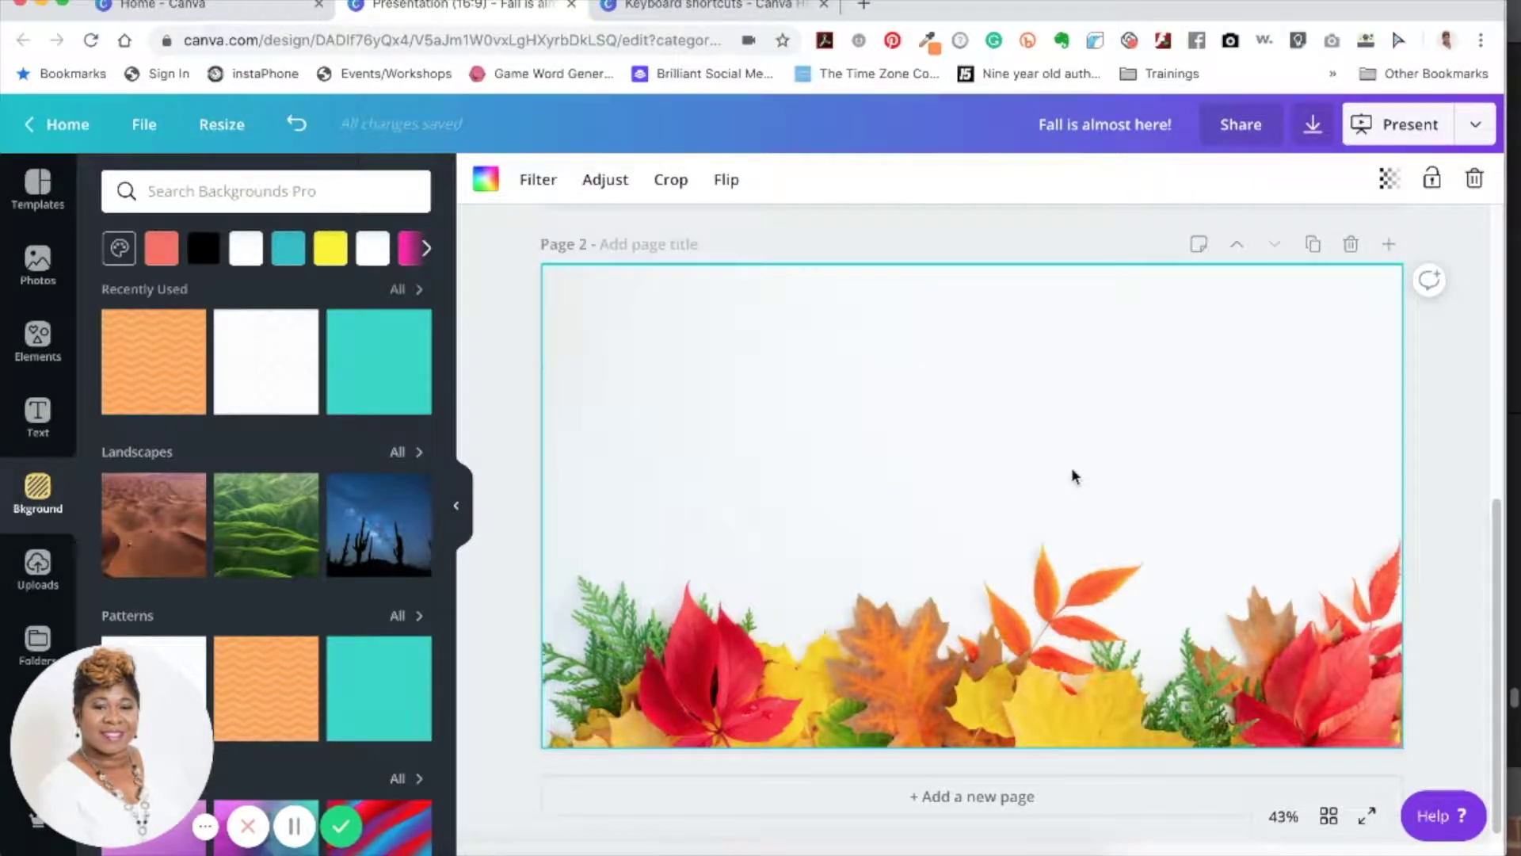
{"action": "scroll", "coordinate": [1086, 354], "scroll_direction": "up", "scroll_amount": 5}
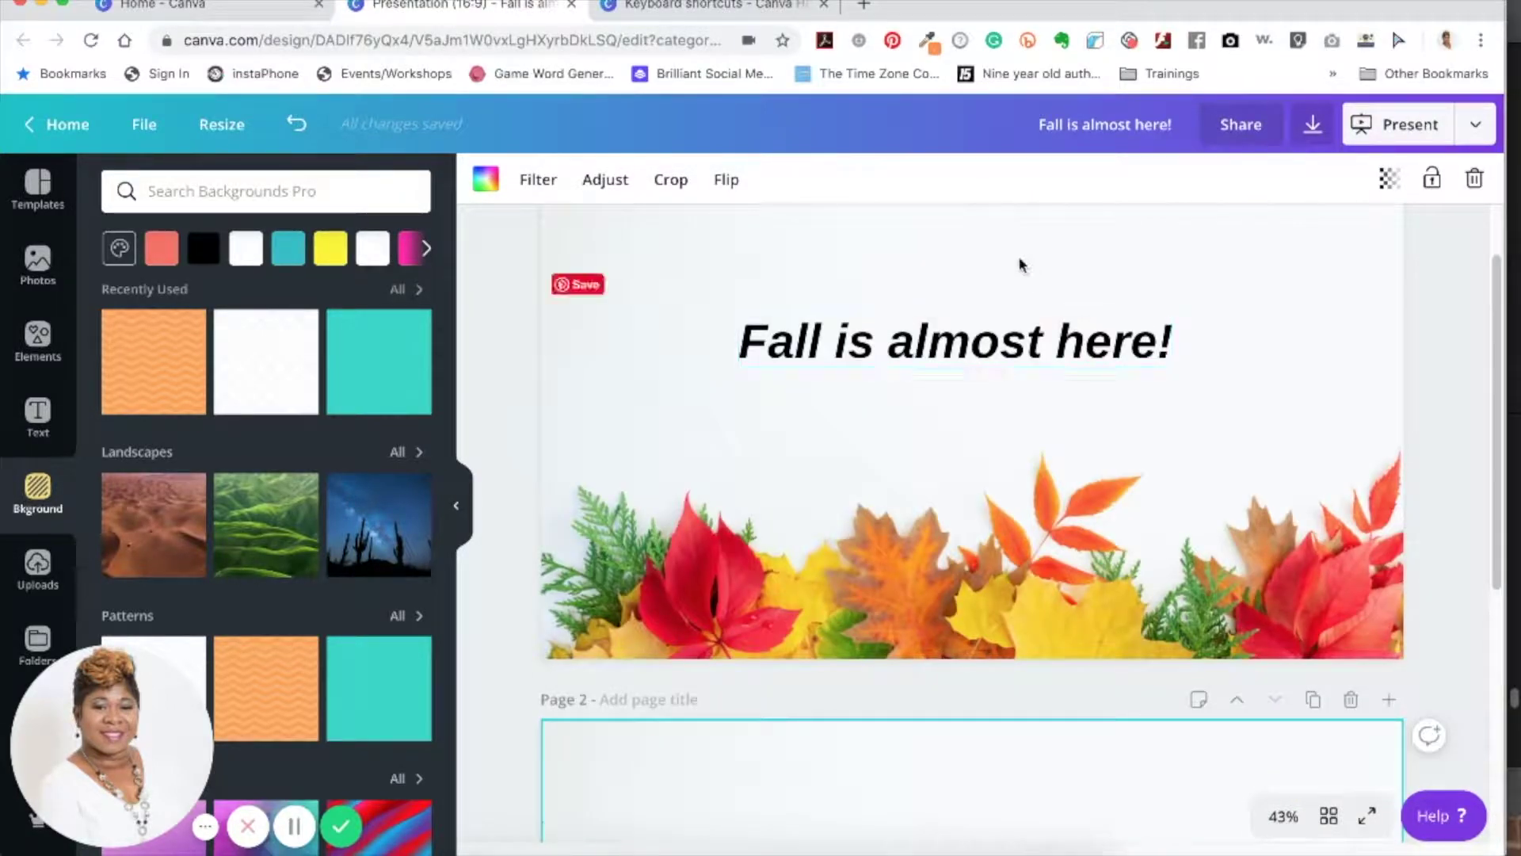
{"action": "scroll", "coordinate": [1022, 293], "scroll_direction": "up", "scroll_amount": 1}
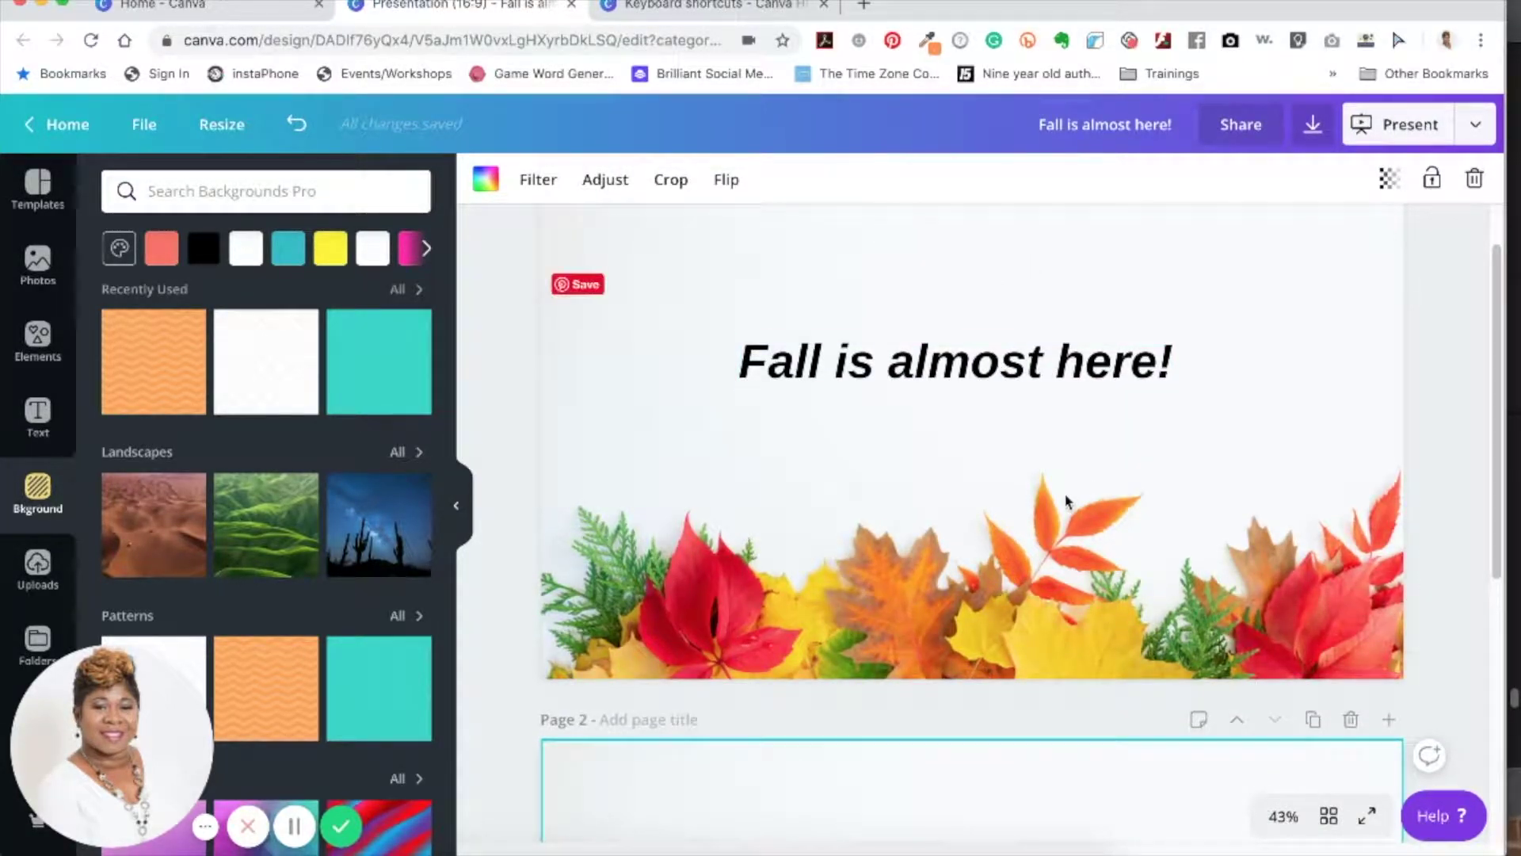
{"action": "scroll", "coordinate": [1065, 501], "scroll_direction": "up", "scroll_amount": 1}
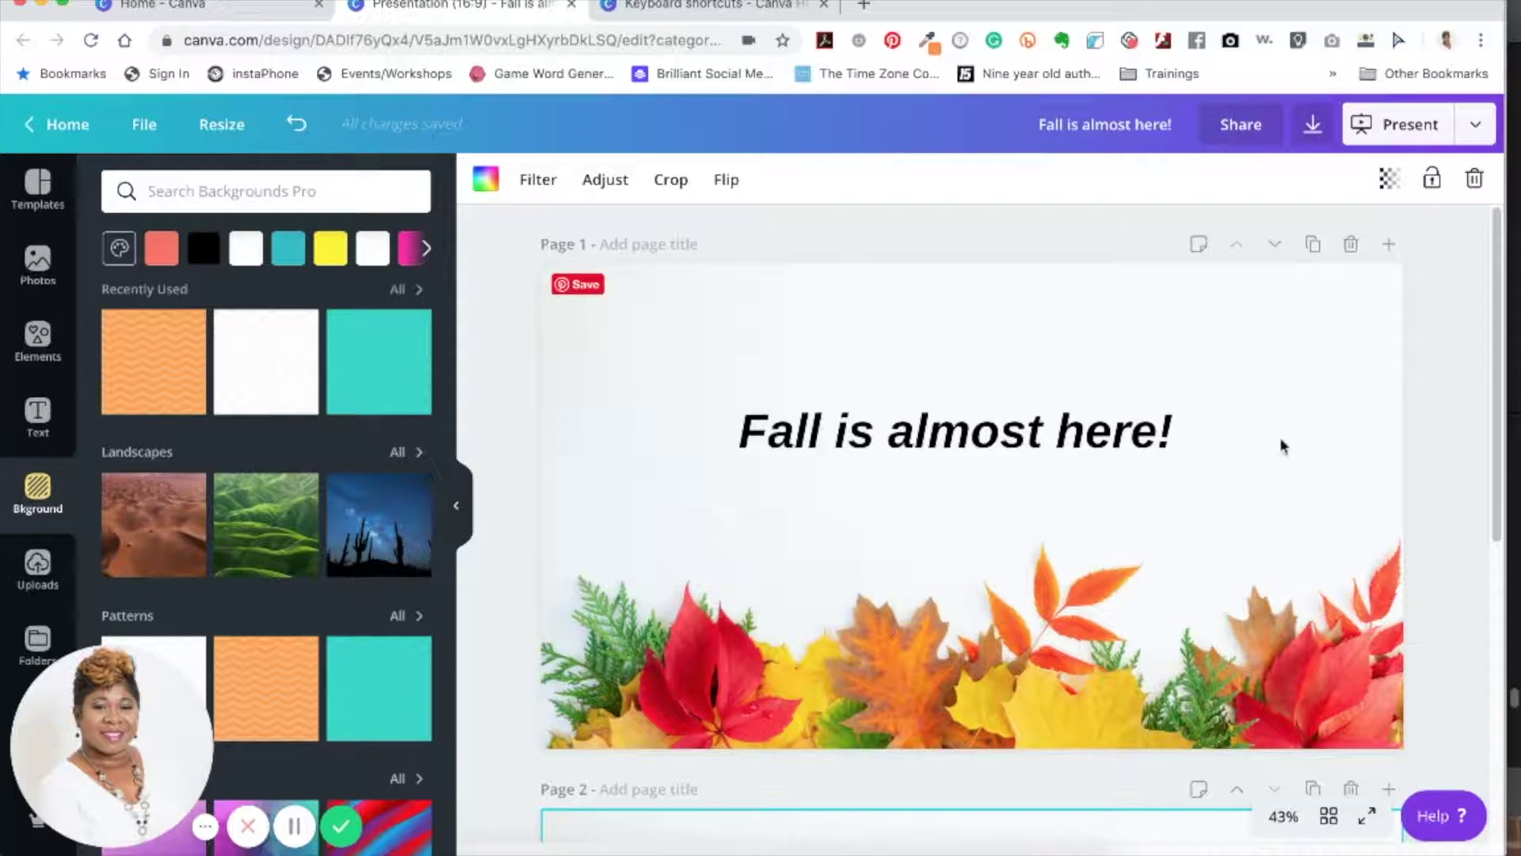
{"action": "left_click", "coordinate": [1309, 247]}
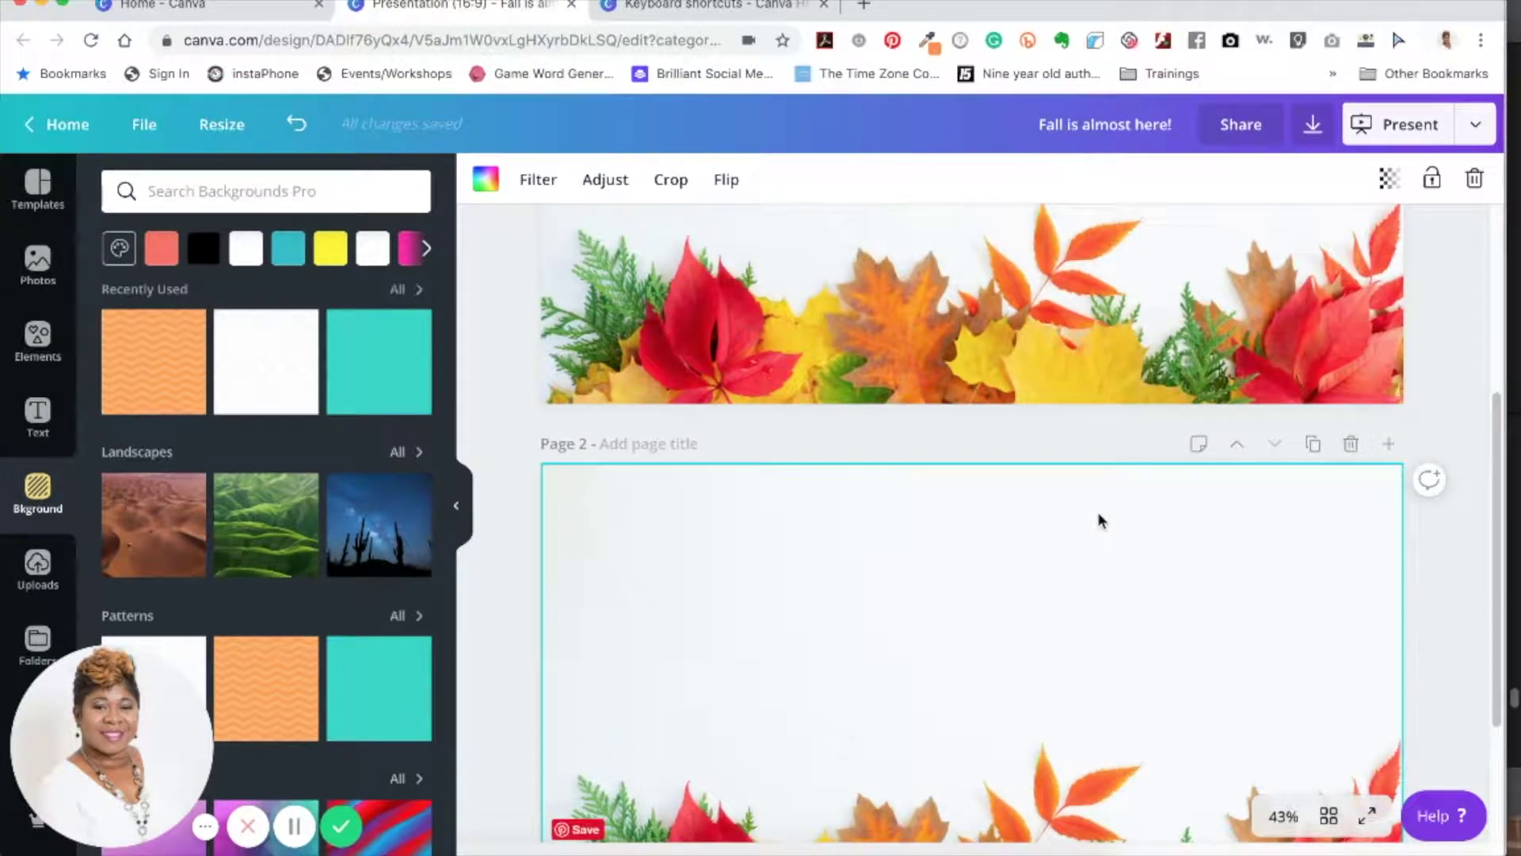
{"action": "scroll", "coordinate": [1099, 519], "scroll_direction": "down", "scroll_amount": 1}
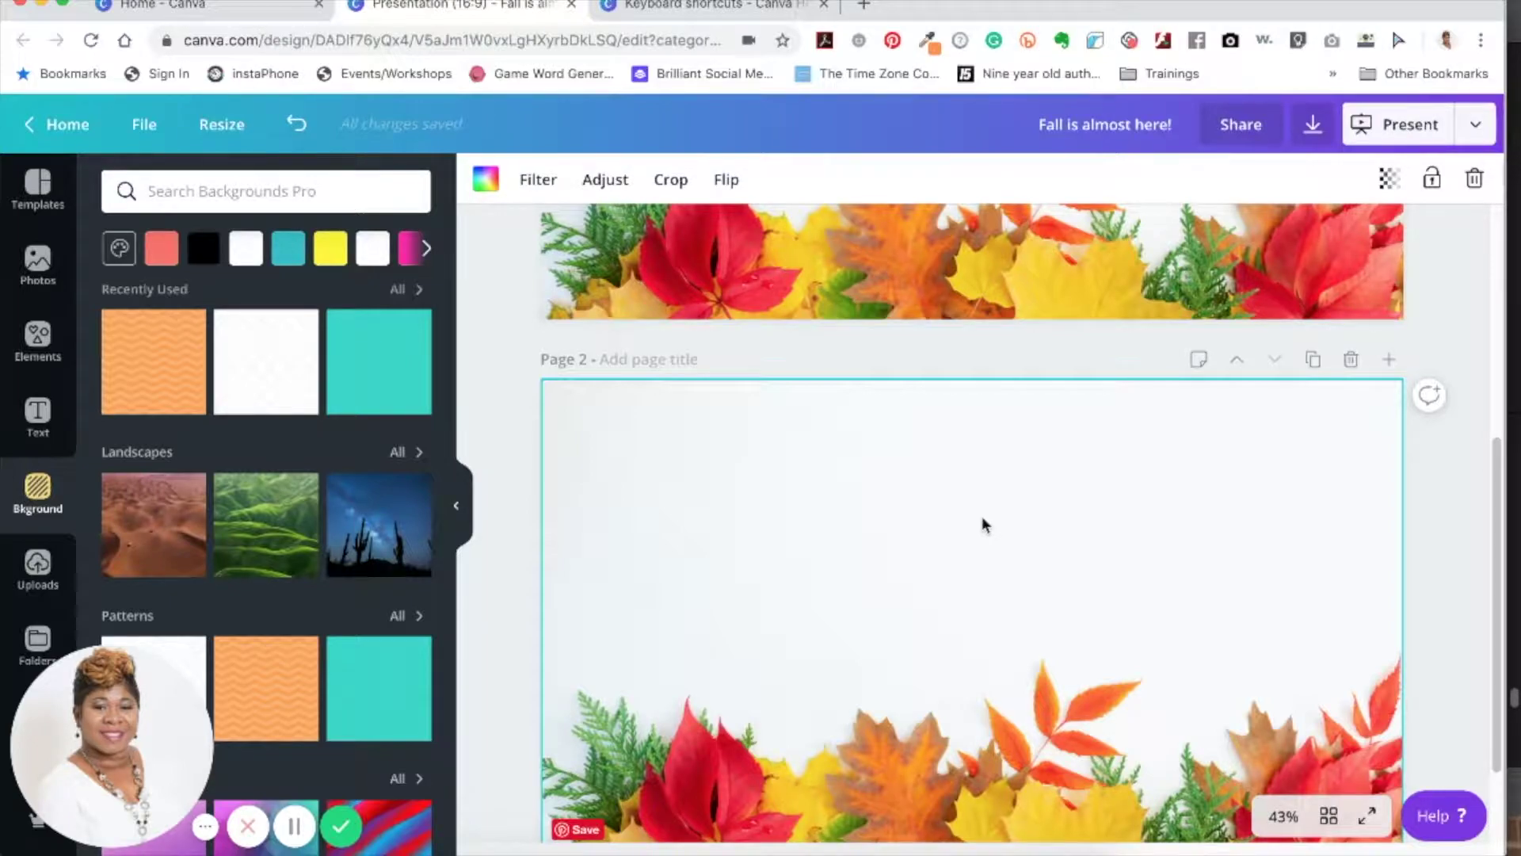
{"action": "key", "text": "super+BackSpace"}
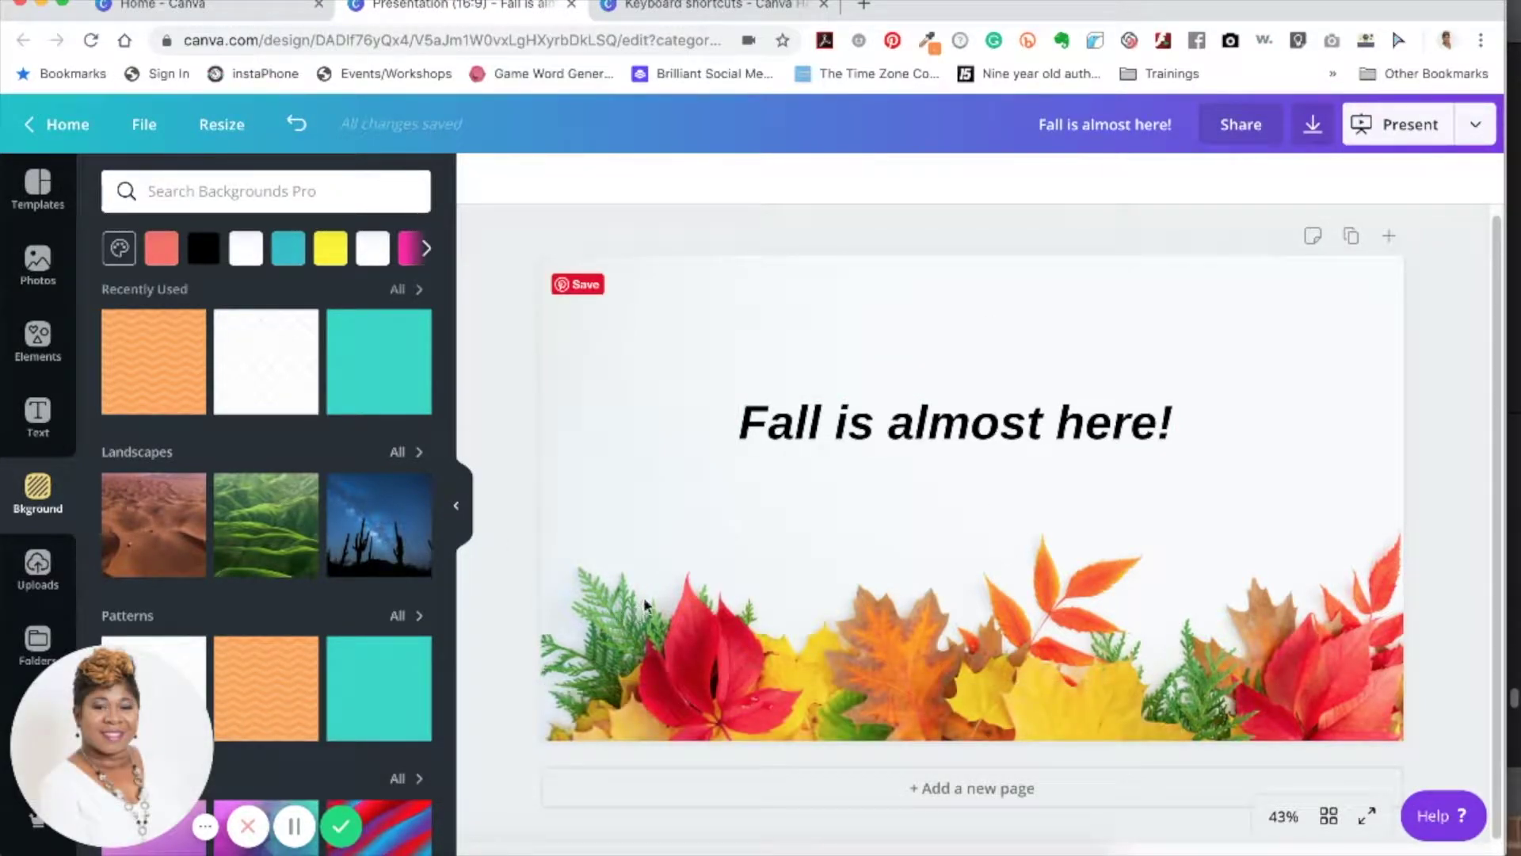
Step: Add a small blue bird from Elements left of the title and a duplicate at the right edge
{"action": "left_click", "coordinate": [41, 332]}
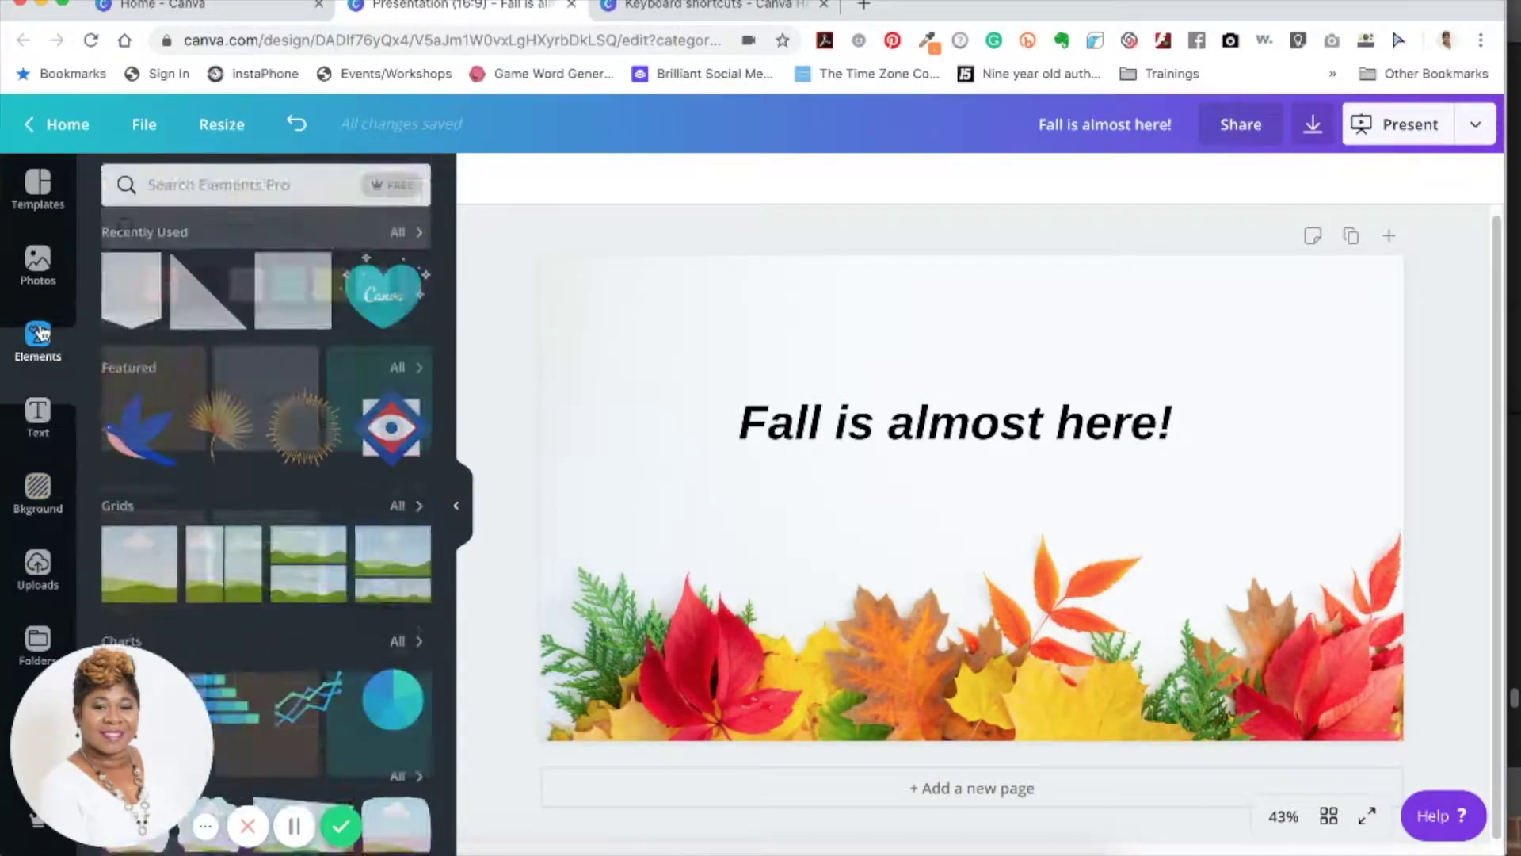
{"action": "left_click", "coordinate": [154, 440]}
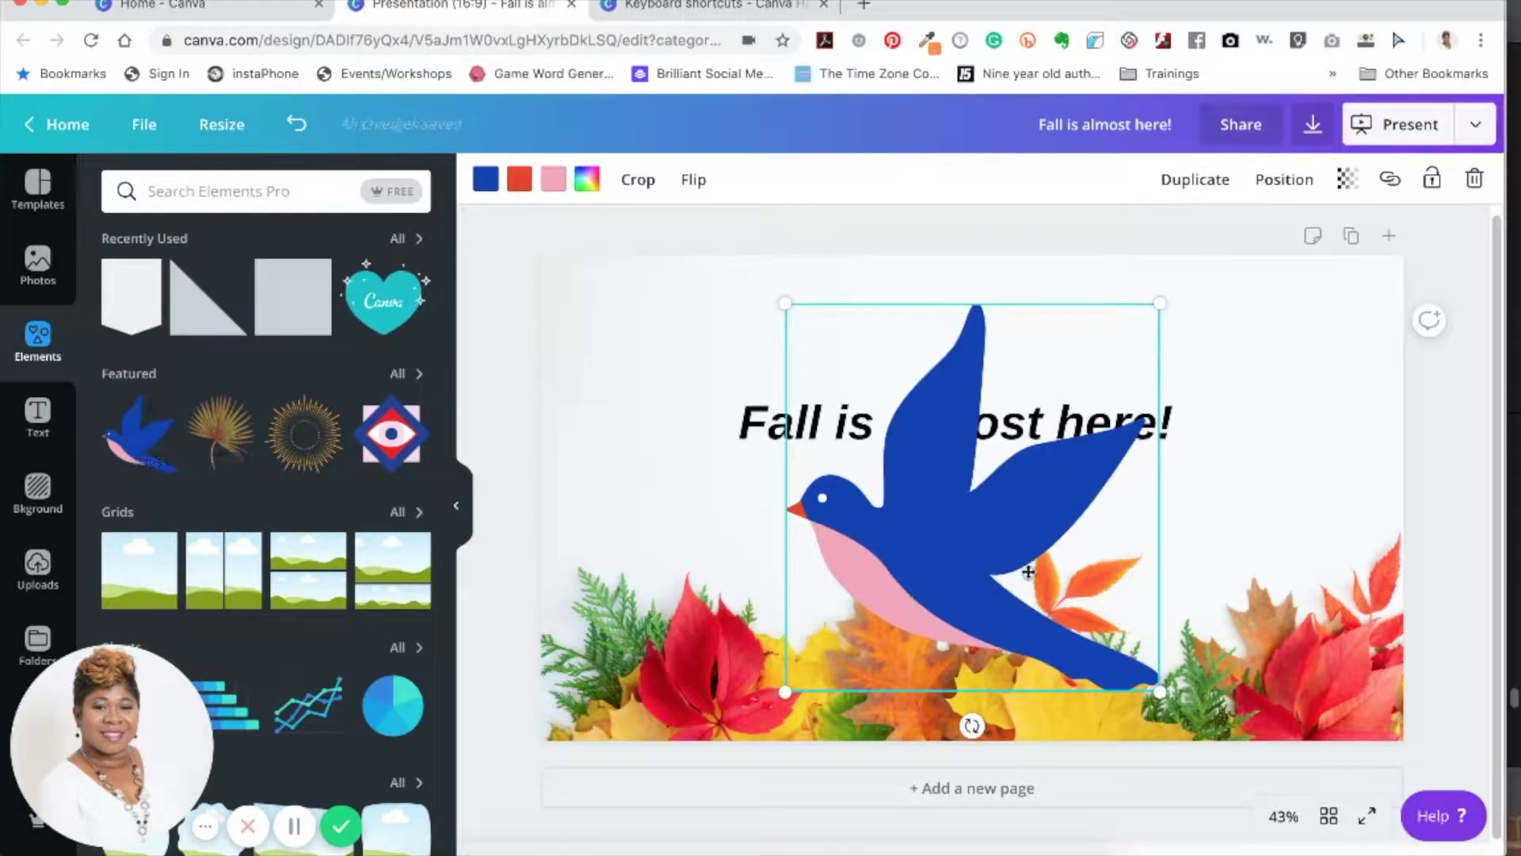
{"action": "left_click_drag", "start_coordinate": [991, 545], "coordinate": [788, 485]}
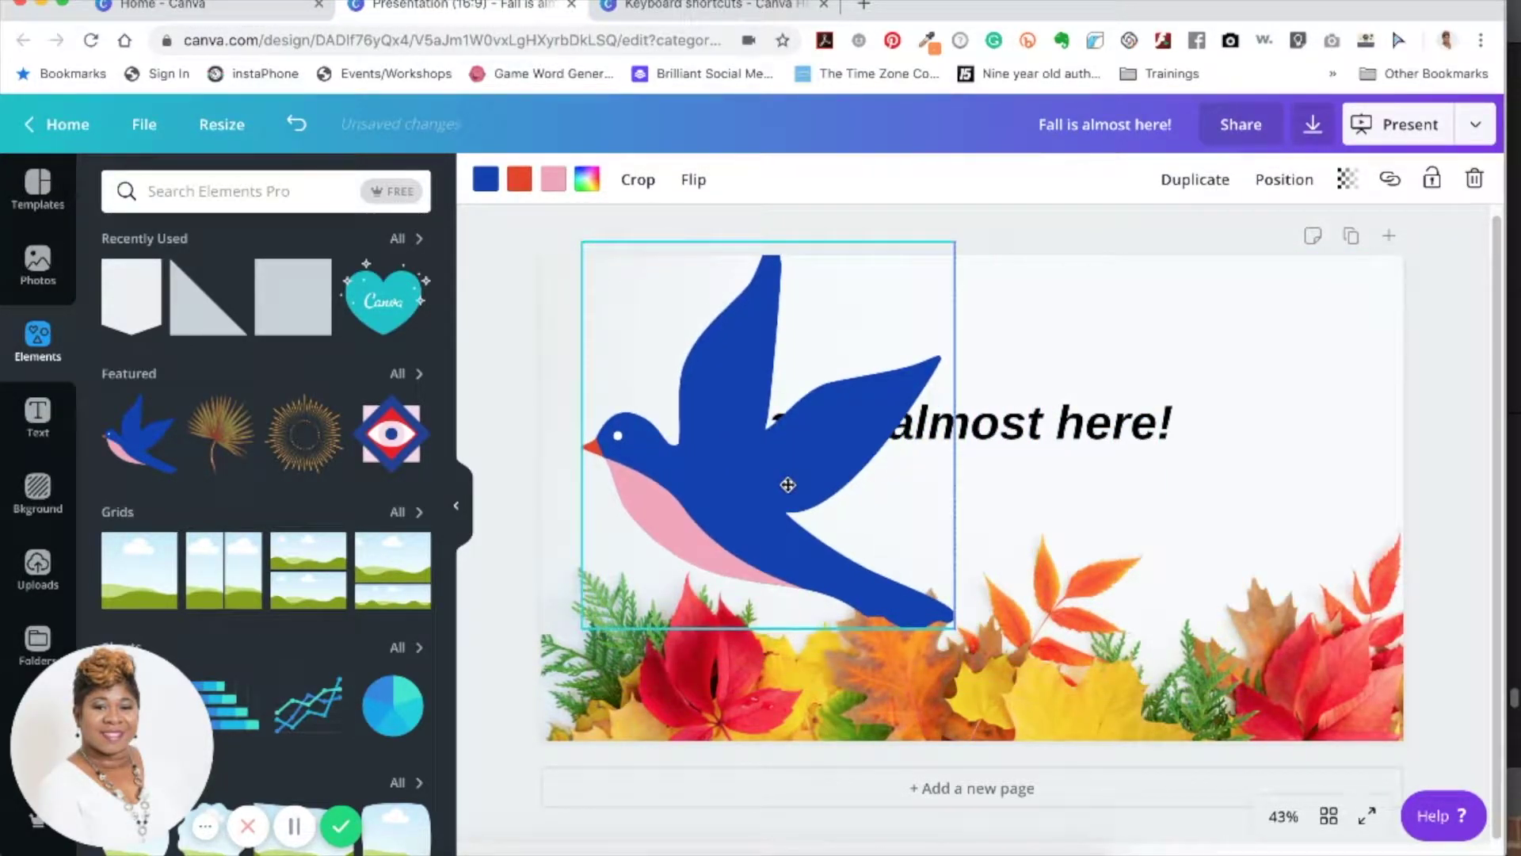
{"action": "left_click_drag", "start_coordinate": [957, 621], "coordinate": [736, 434]}
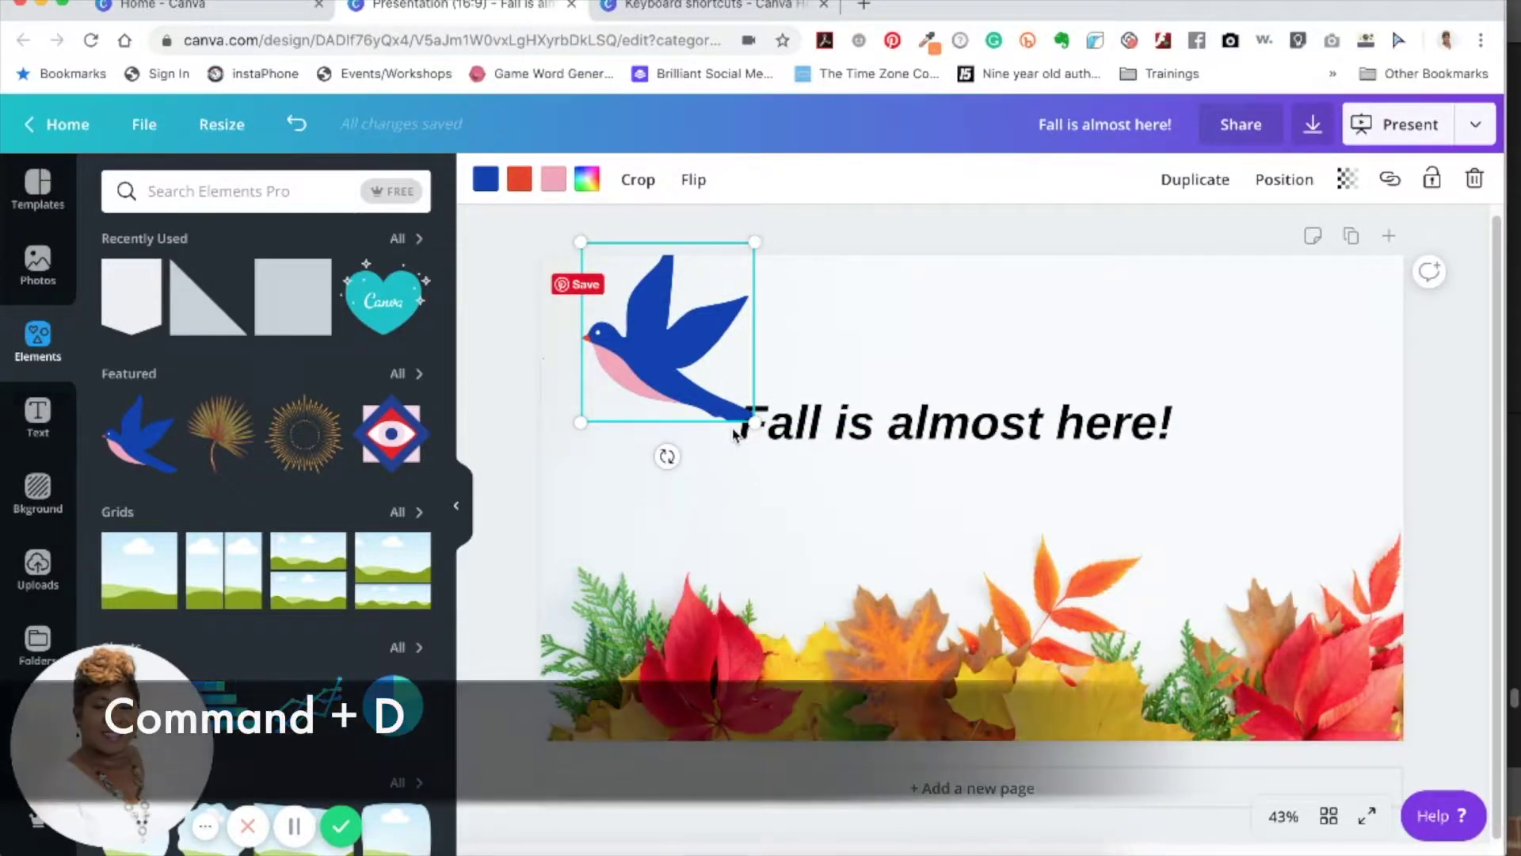
{"action": "key", "text": "super+d"}
{"action": "left_click_drag", "start_coordinate": [665, 357], "coordinate": [1281, 396]}
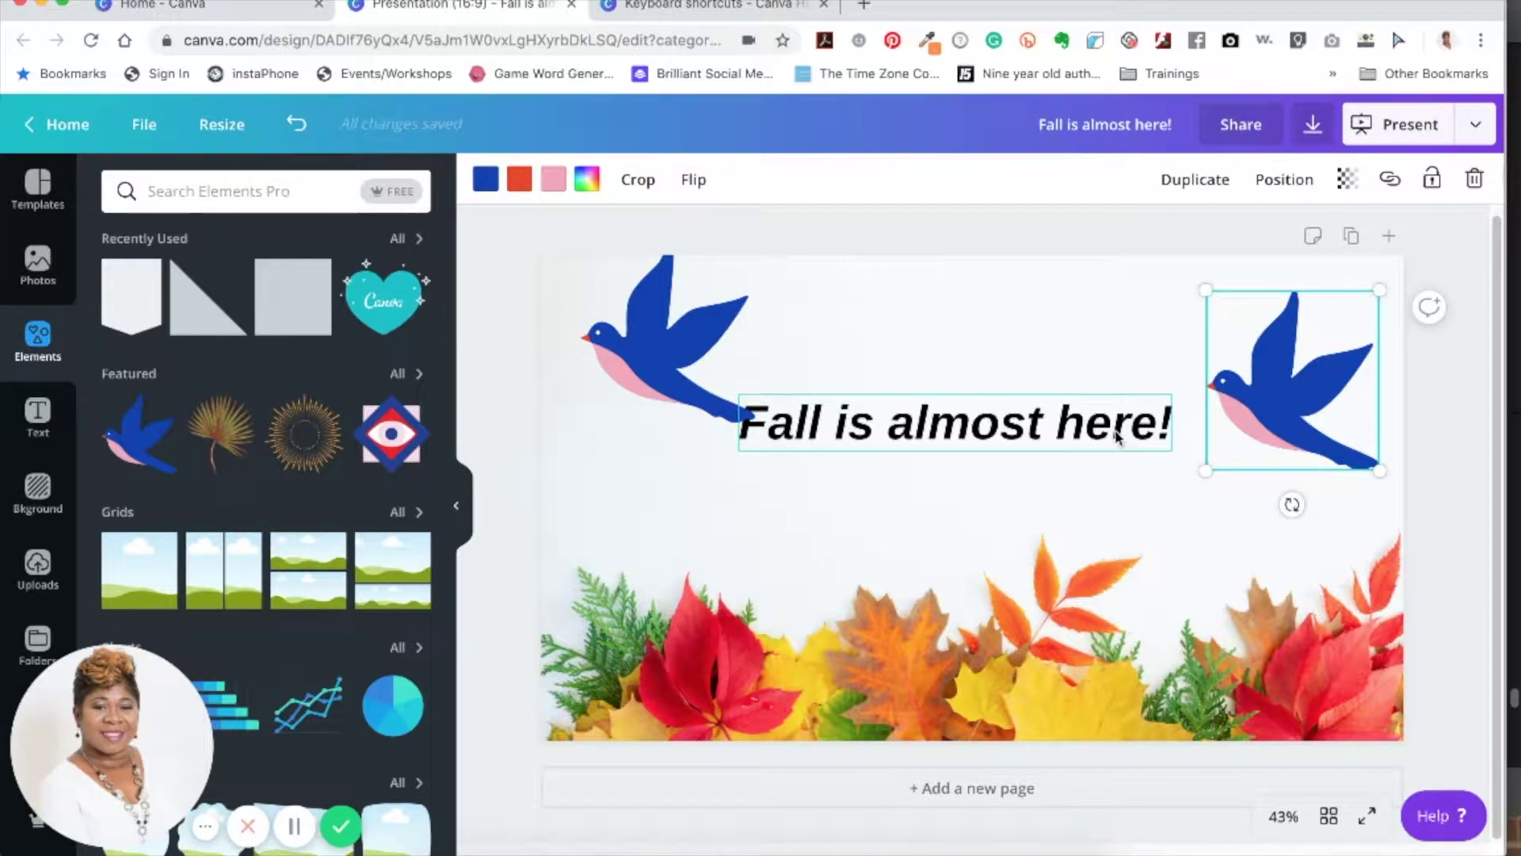
Step: Duplicate the 'Fall is almost here!' title and place the copy directly below the original
{"action": "left_click", "coordinate": [1067, 425]}
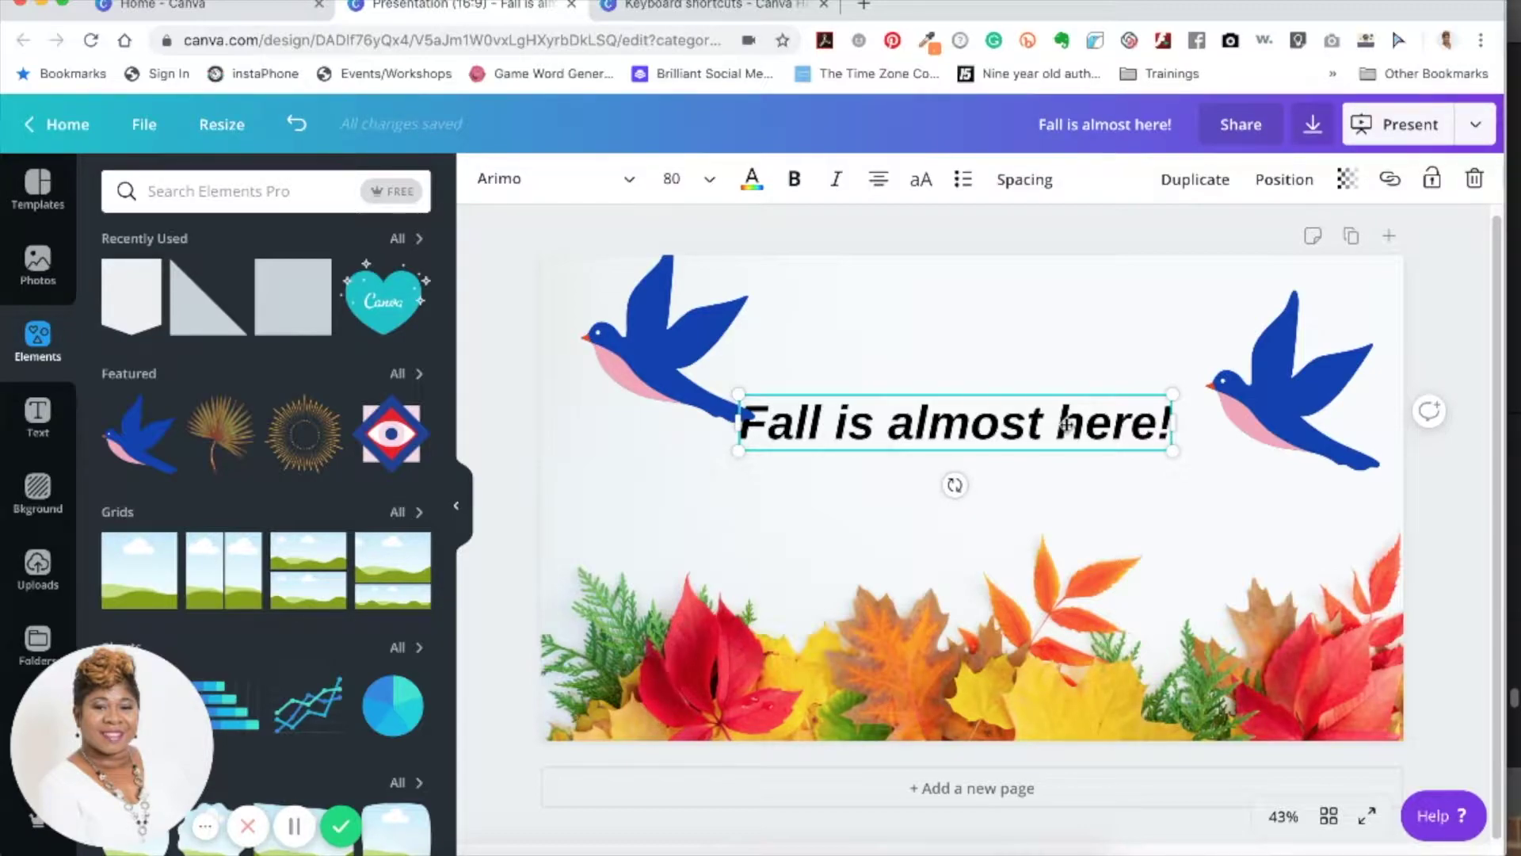
{"action": "key", "text": "super+d"}
{"action": "left_click_drag", "start_coordinate": [1000, 432], "coordinate": [990, 516]}
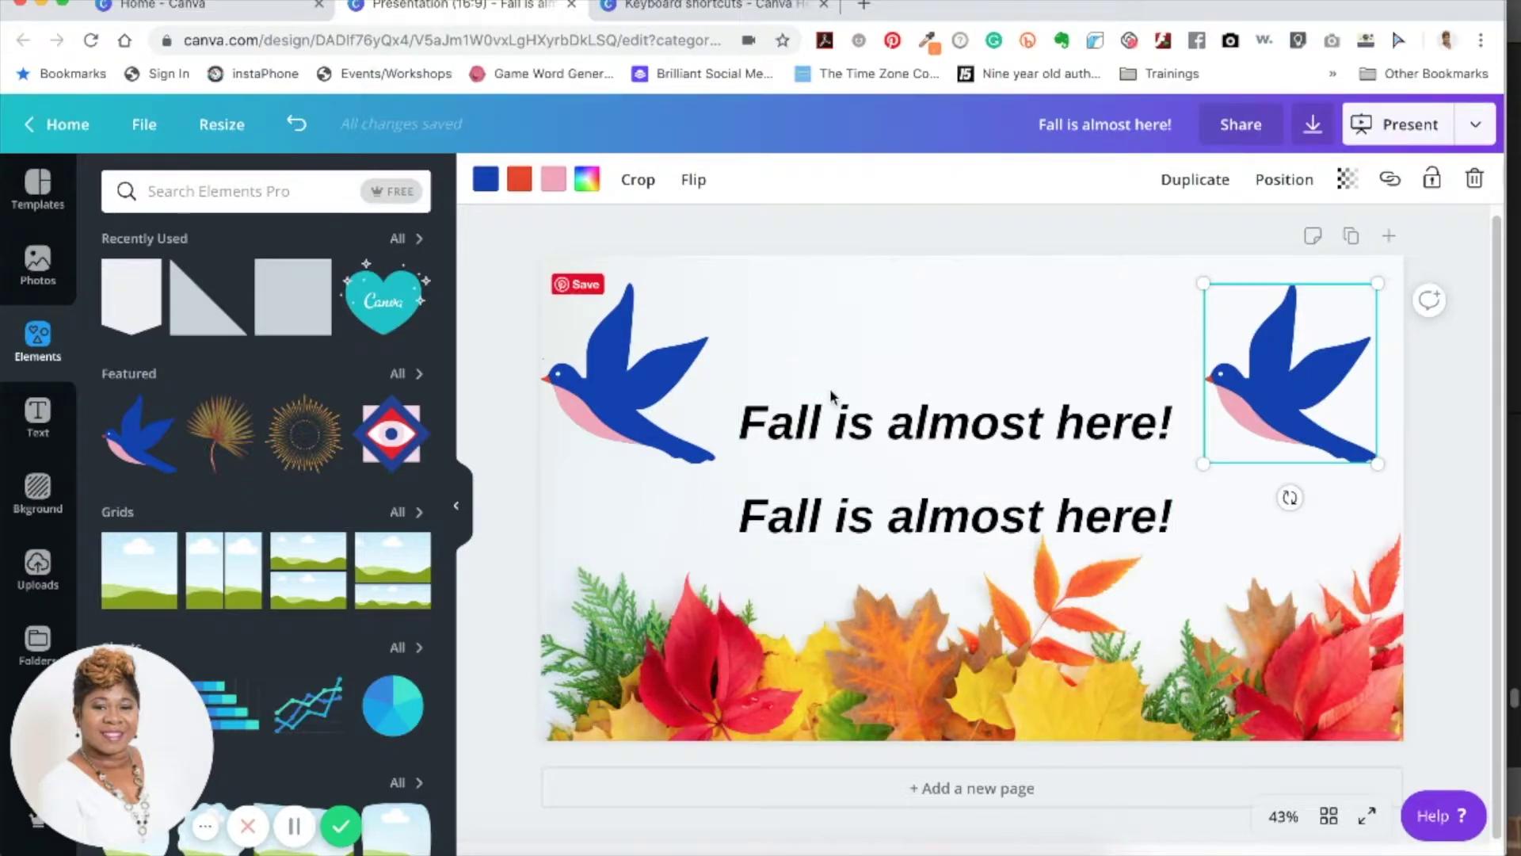
{"action": "left_click", "coordinate": [699, 11]}
Step: Scroll through the Canva keyboard shortcuts infographic and back up to its top
{"action": "scroll", "coordinate": [867, 416], "scroll_direction": "up", "scroll_amount": 3}
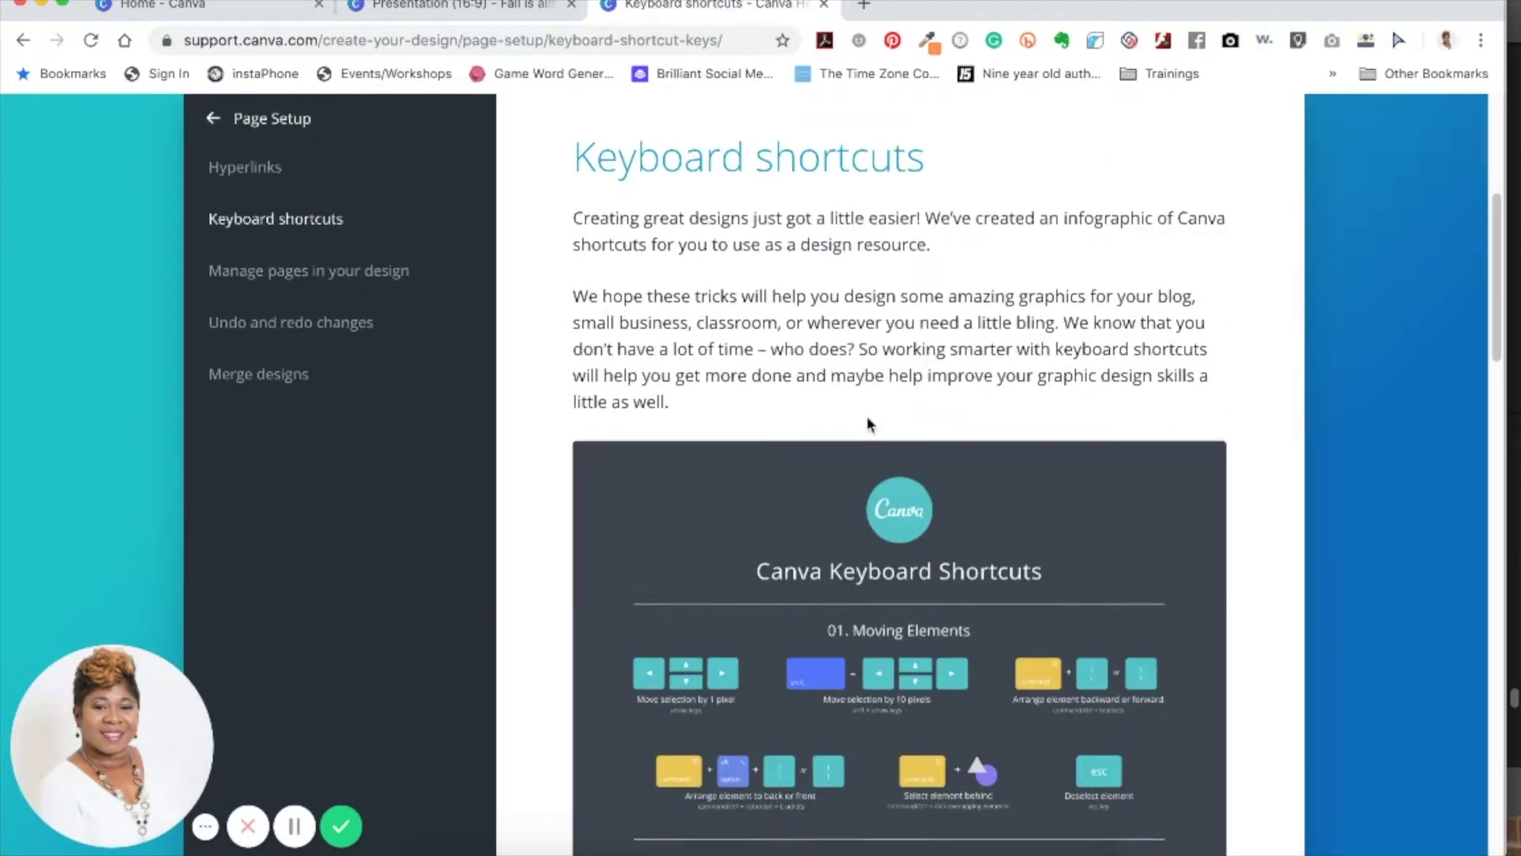
{"action": "scroll", "coordinate": [867, 416], "scroll_direction": "down", "scroll_amount": 9}
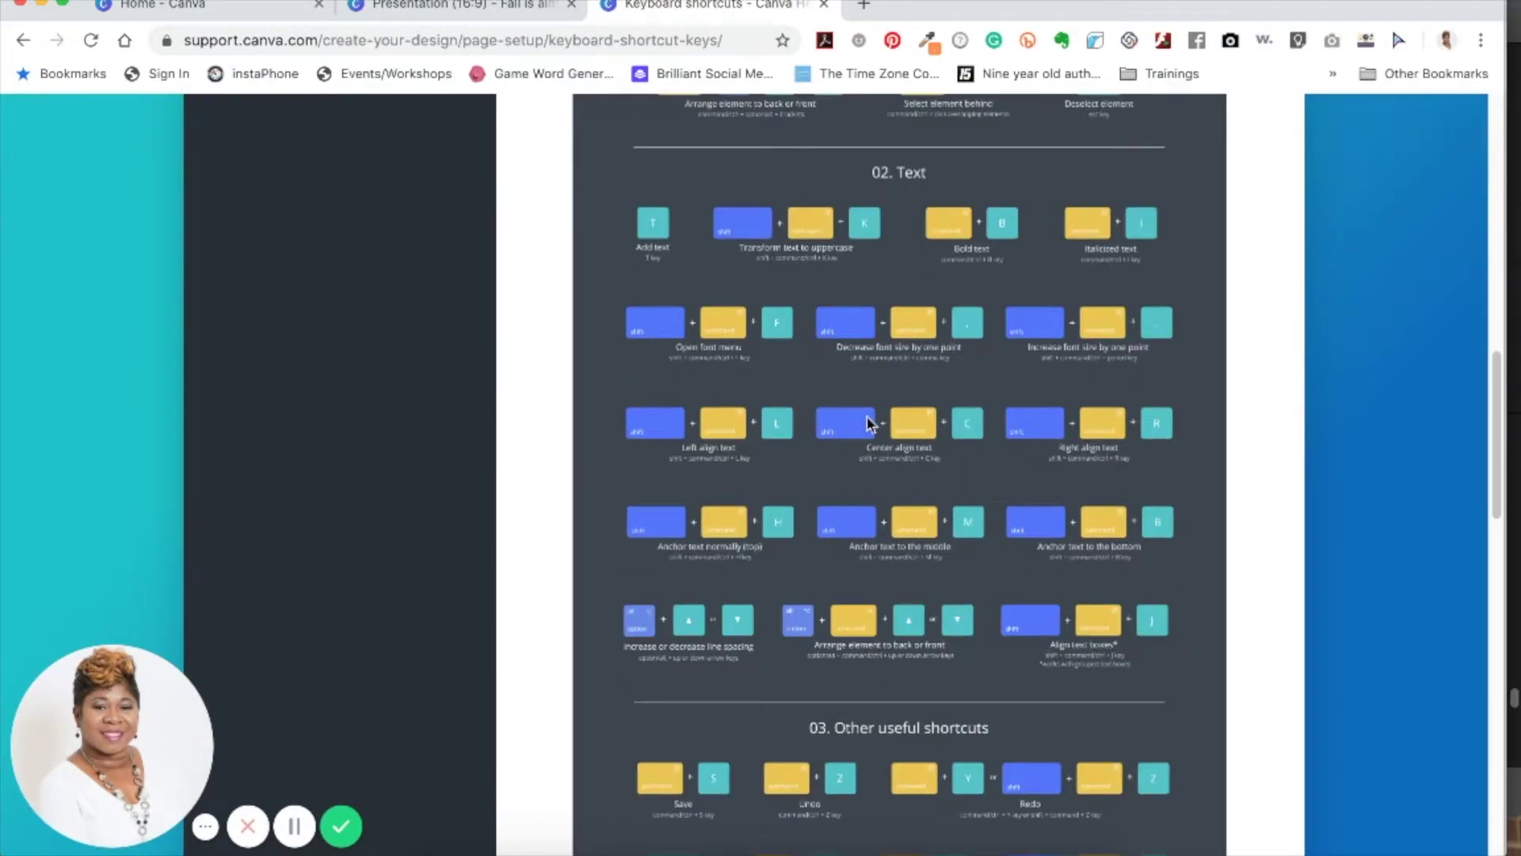
{"action": "scroll", "coordinate": [868, 422], "scroll_direction": "up", "scroll_amount": 1}
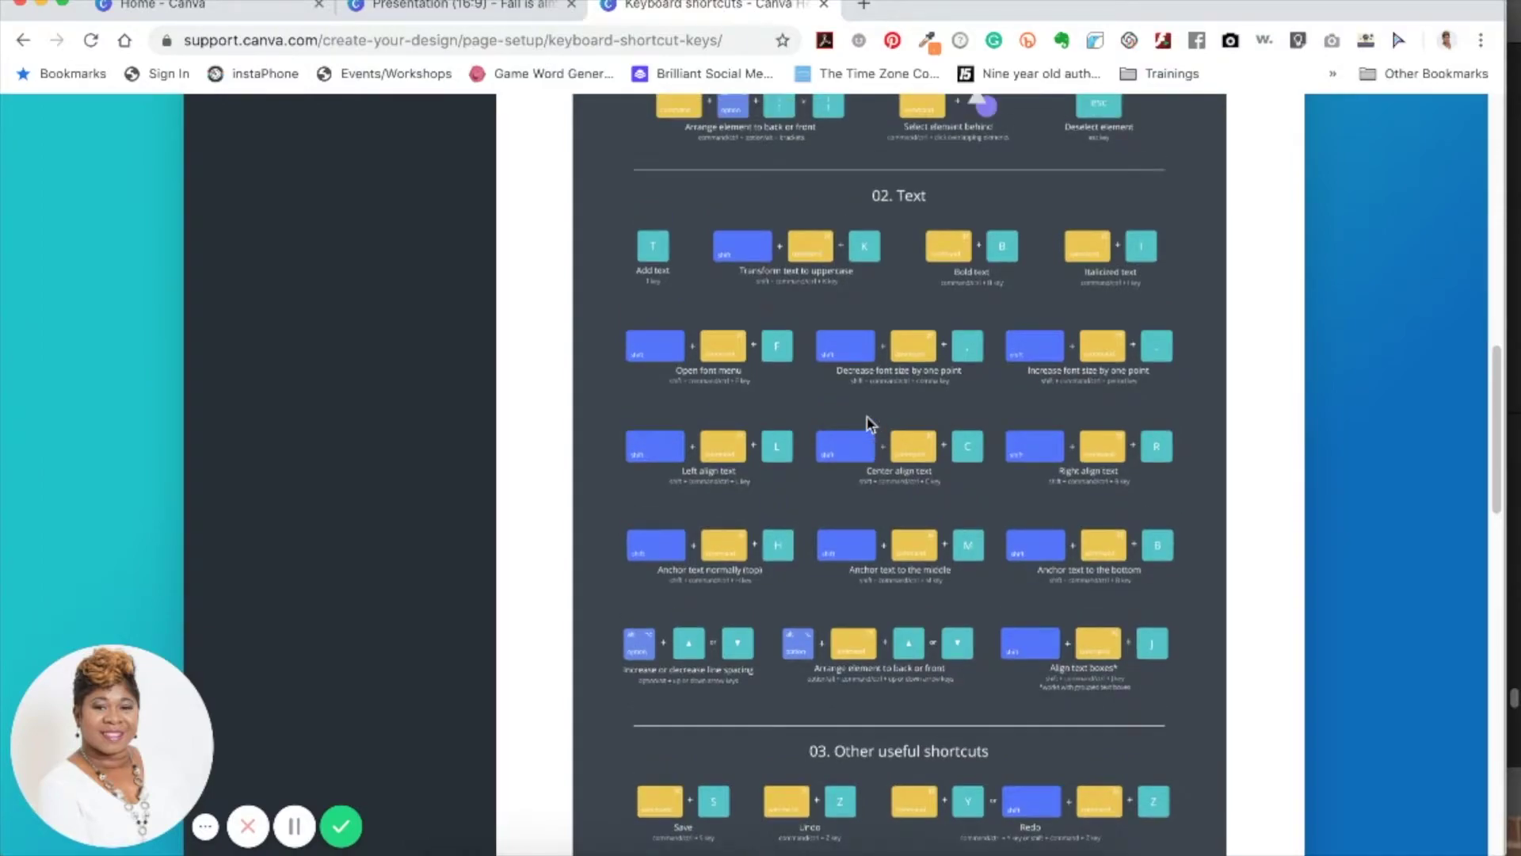
{"action": "scroll", "coordinate": [869, 422], "scroll_direction": "up", "scroll_amount": 2}
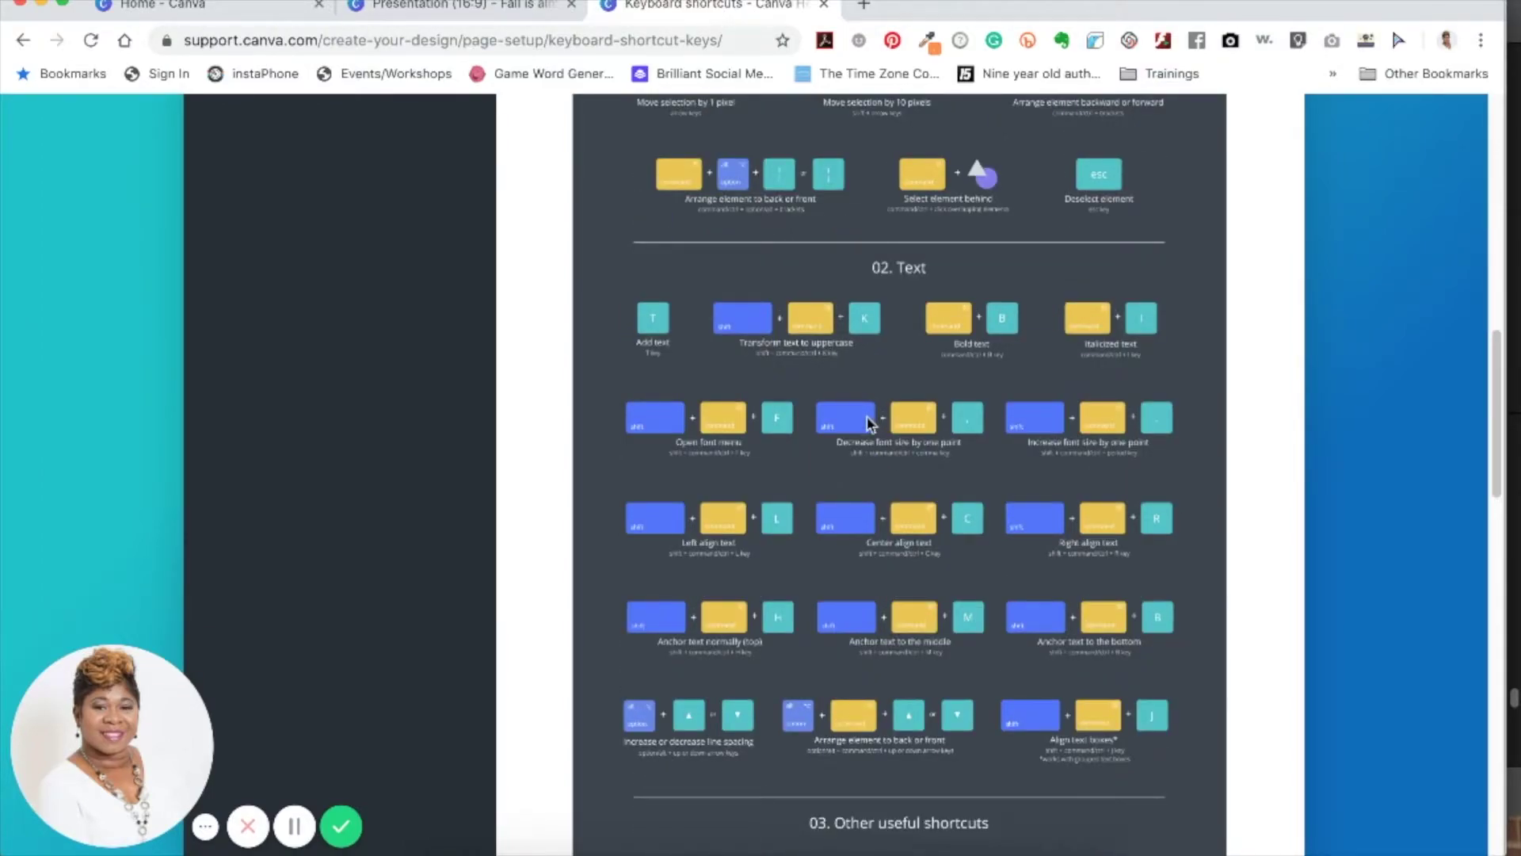
{"action": "scroll", "coordinate": [869, 424], "scroll_direction": "up", "scroll_amount": 10}
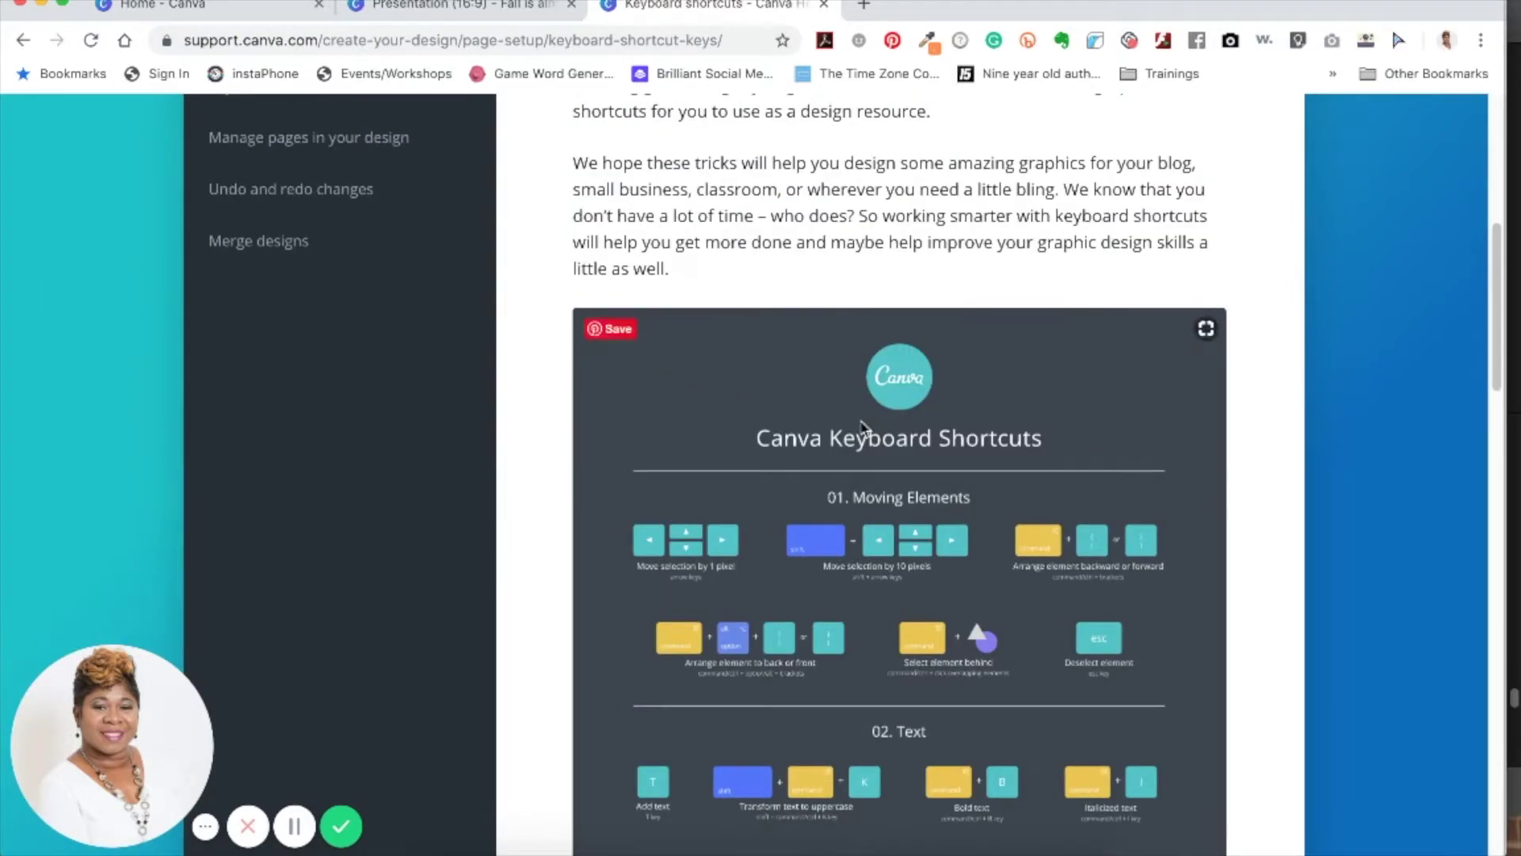
{"action": "scroll", "coordinate": [864, 423], "scroll_direction": "up", "scroll_amount": 5}
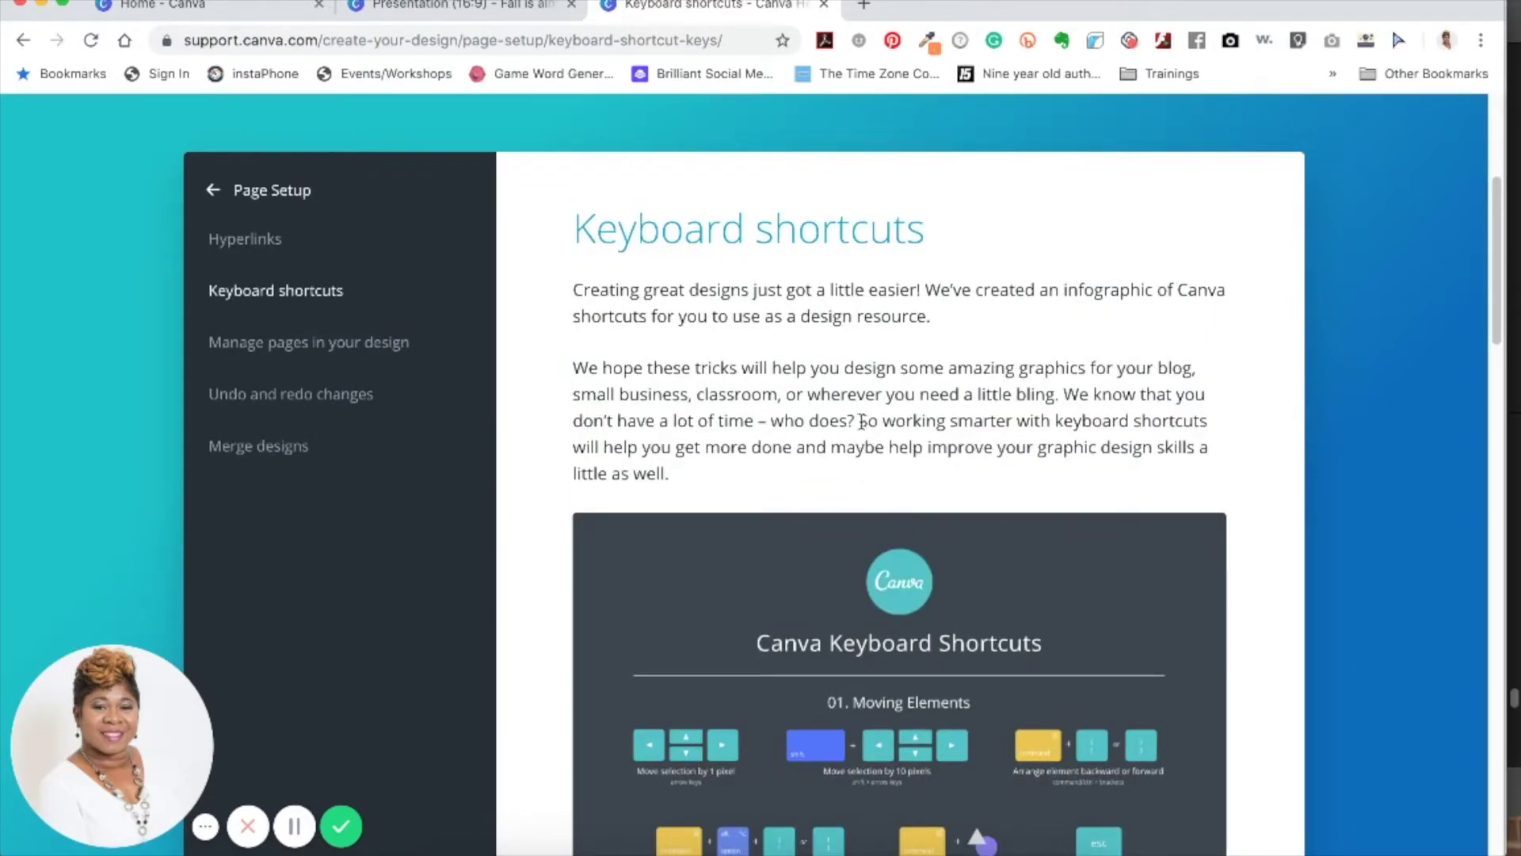